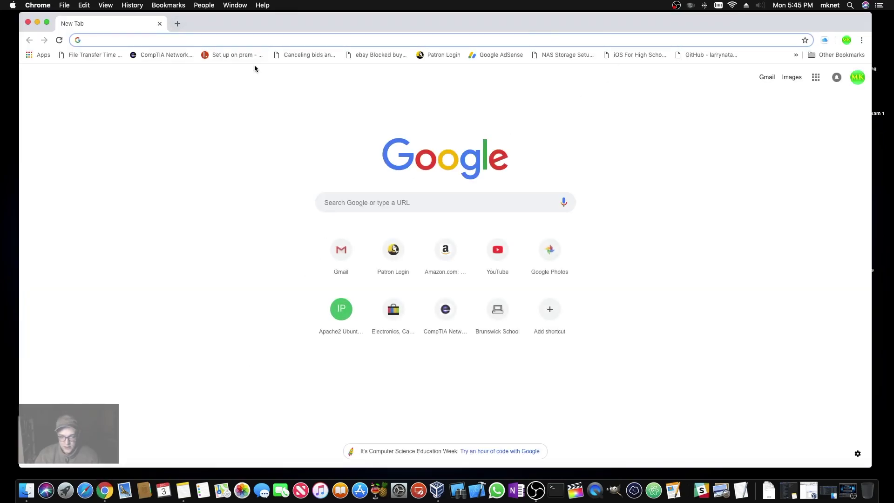
# - Search the web for 'ubuntu server' and open the ubuntu.com Ubuntu Server download page
pyautogui.write('j')
pyautogui.press('BackSpace')
pyautogui.press('BackSpace')
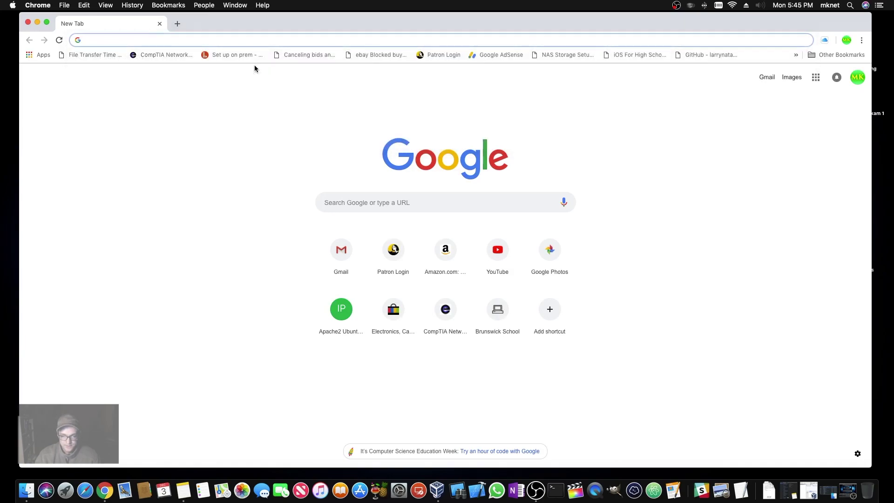
pyautogui.write('u')
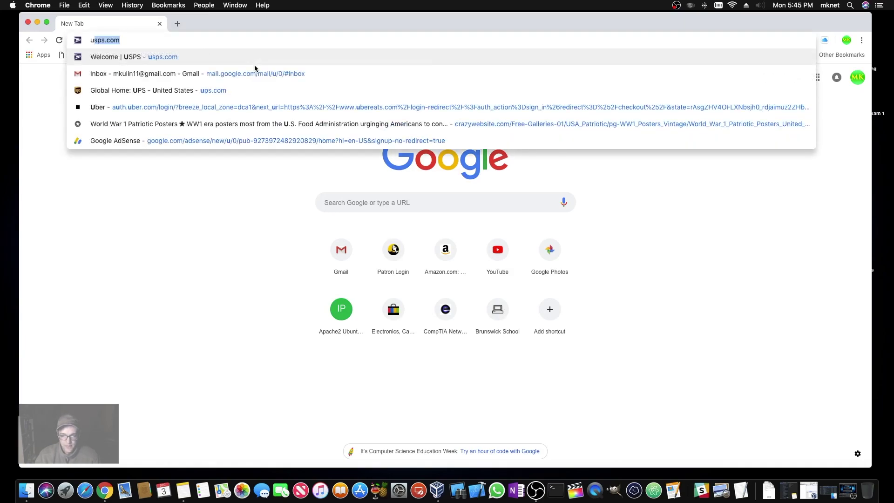
pyautogui.write('buntu serverv')
pyautogui.press('Return')
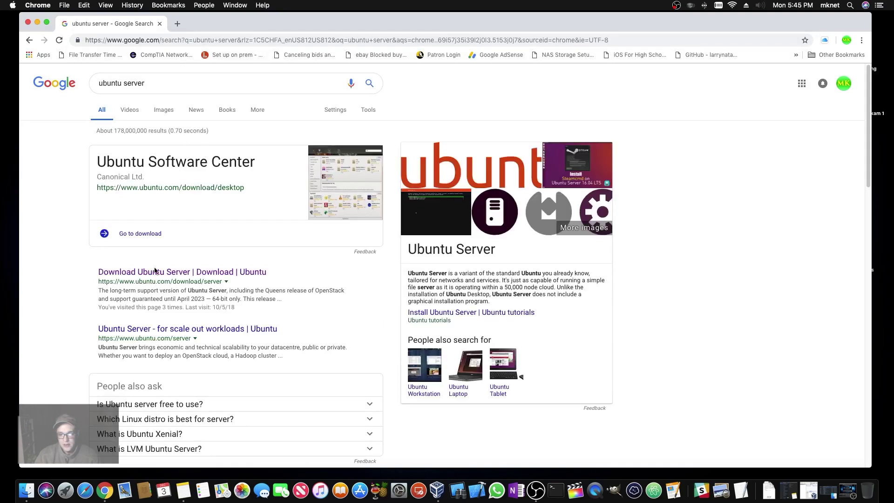
pyautogui.click(153, 272)
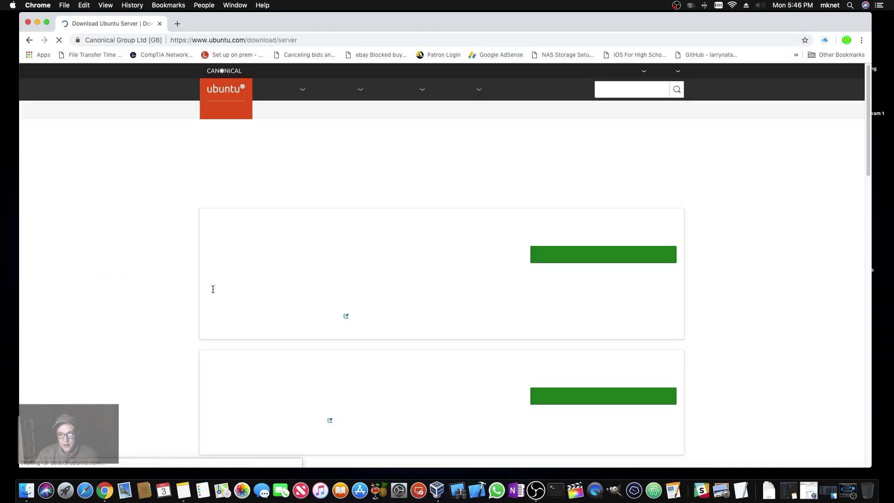
# - Download Ubuntu Server 18.04.1 LTS and open a new blank tab
pyautogui.scroll(-6, 177, 216)
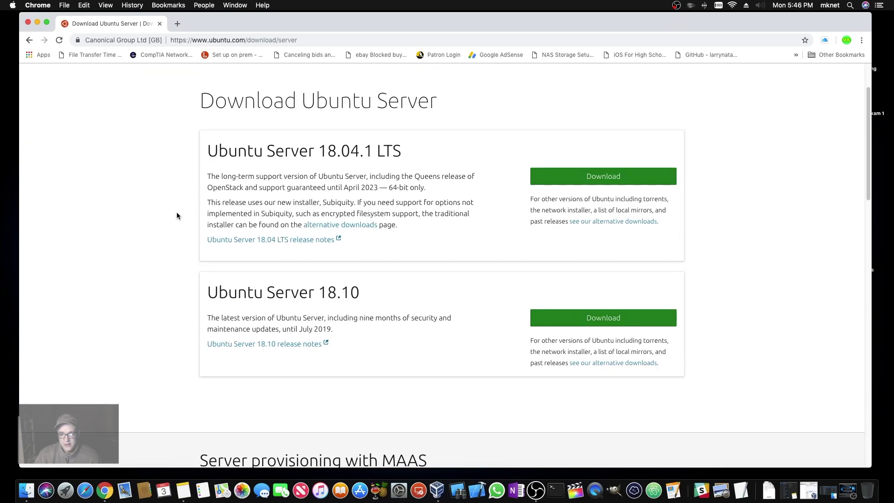
pyautogui.scroll(6, 356, 138)
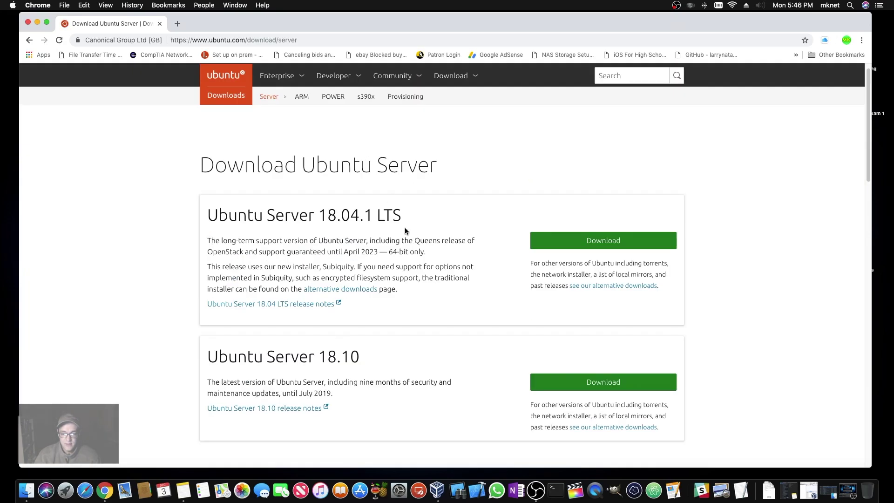
pyautogui.click(572, 249)
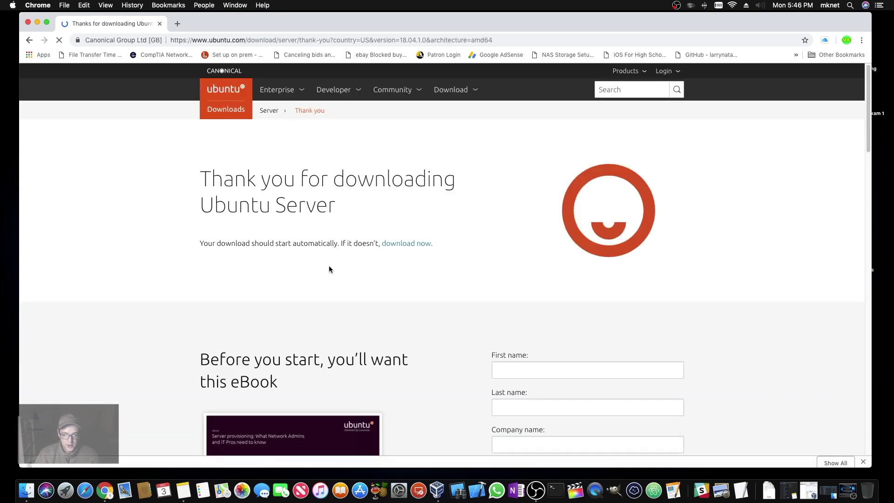
pyautogui.scroll(-1, 119, 187)
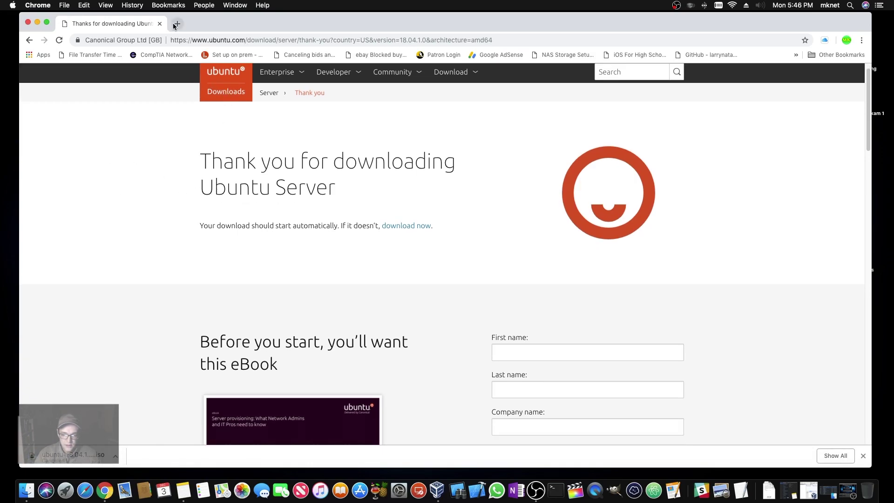
pyautogui.click(176, 24)
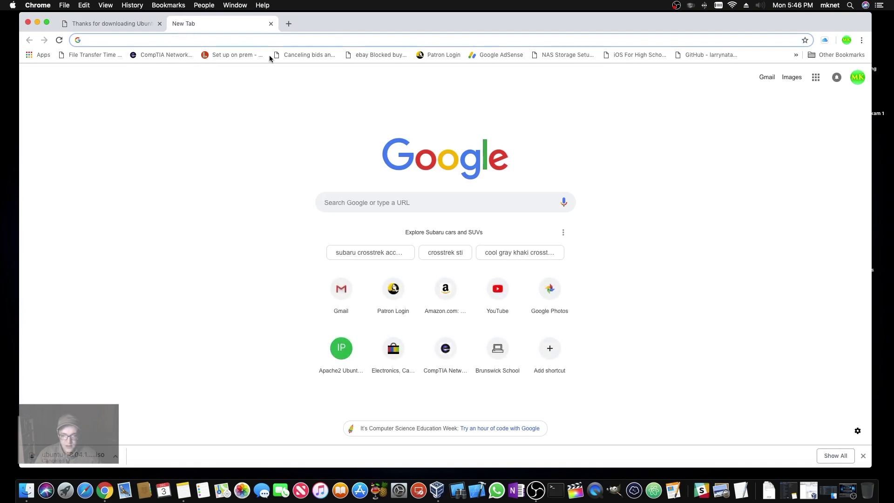
# - Search for 'virtualbox' and go to the Downloads page on virtualbox.org
pyautogui.write('virtualbox')
pyautogui.press('Return')
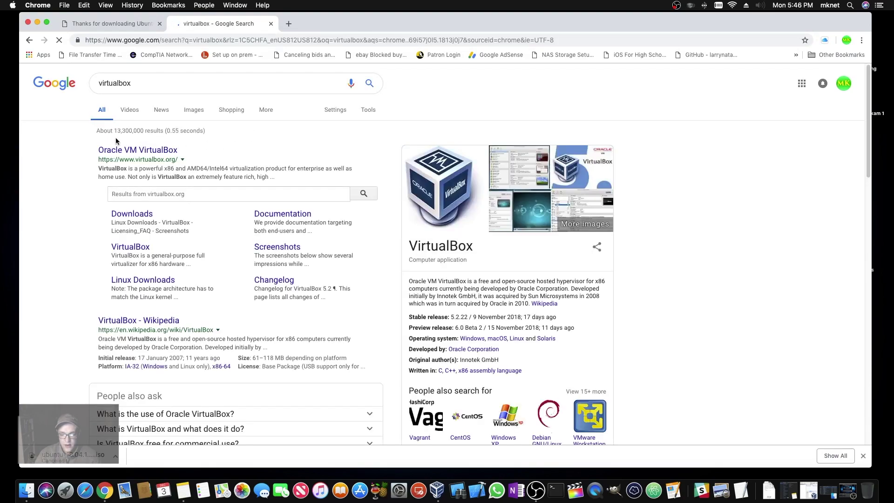
pyautogui.click(117, 149)
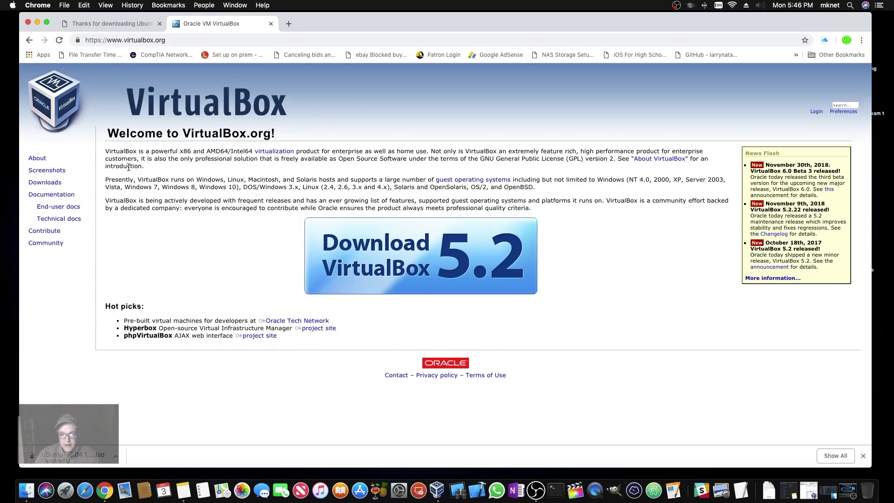
pyautogui.click(59, 182)
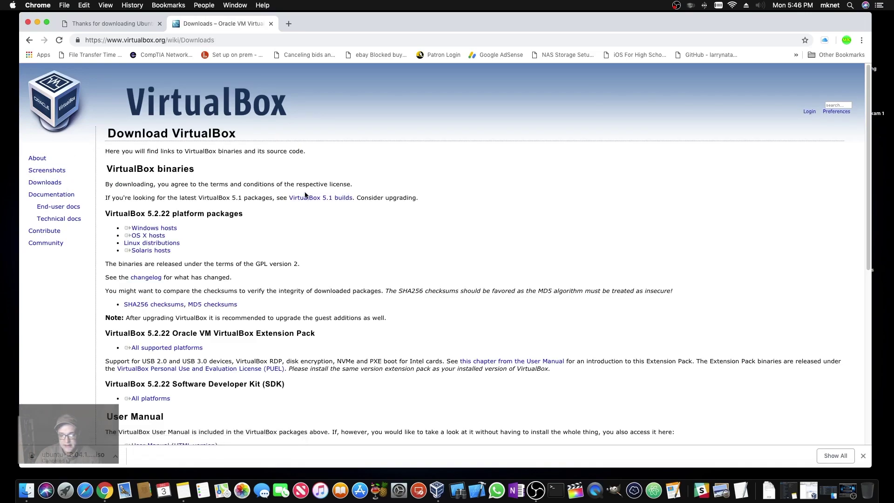
# - Select the OS X hosts download link, then close both browser tabs
pyautogui.click(153, 236)
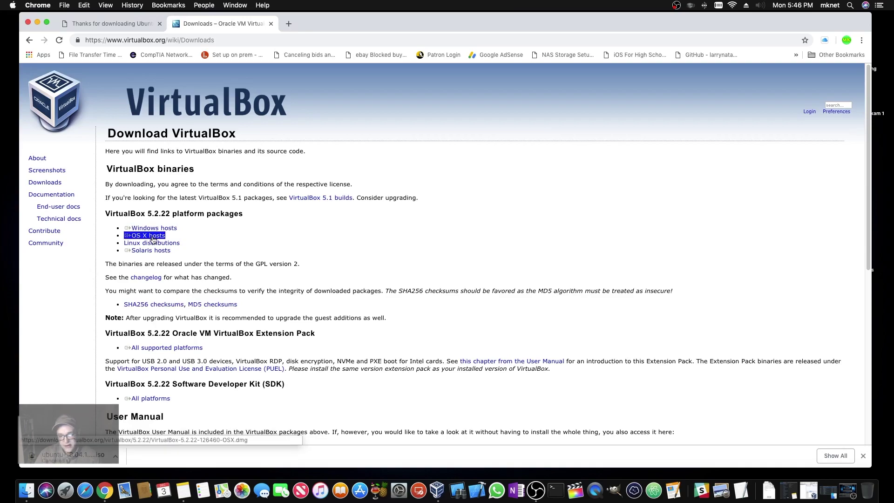
pyautogui.click(152, 238)
pyautogui.tripleClick(153, 238)
pyautogui.click(256, 213)
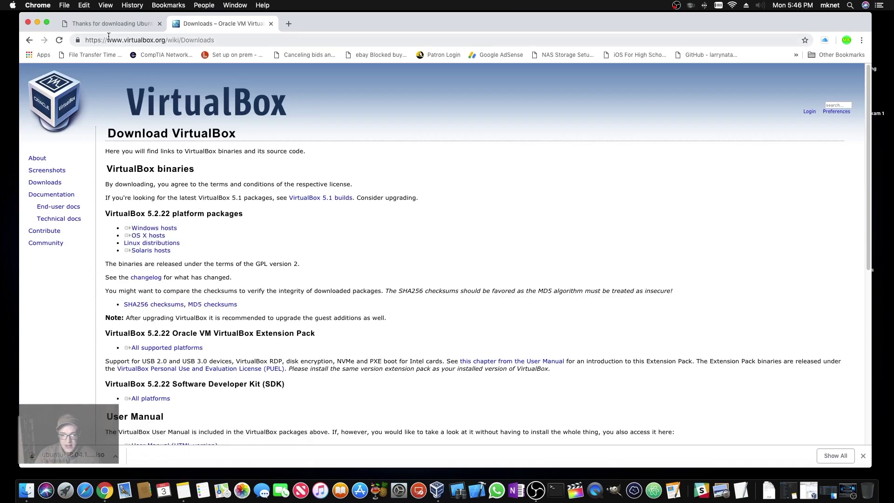
pyautogui.click(271, 24)
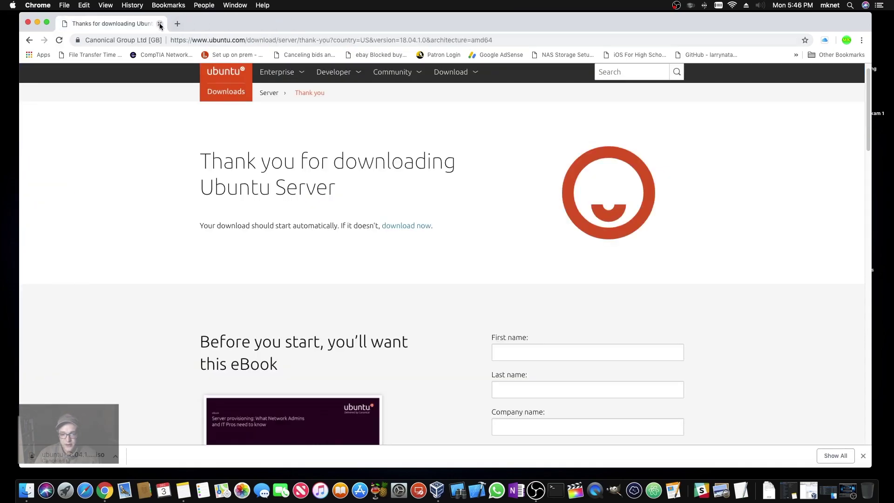
pyautogui.click(160, 24)
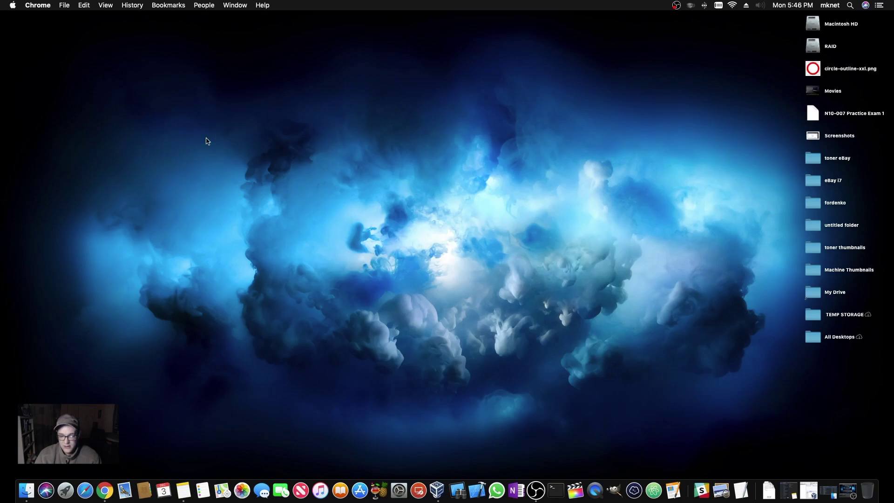
# - Launch VirtualBox, recentre its manager window, and begin creating a new machine
pyautogui.click(434, 492)
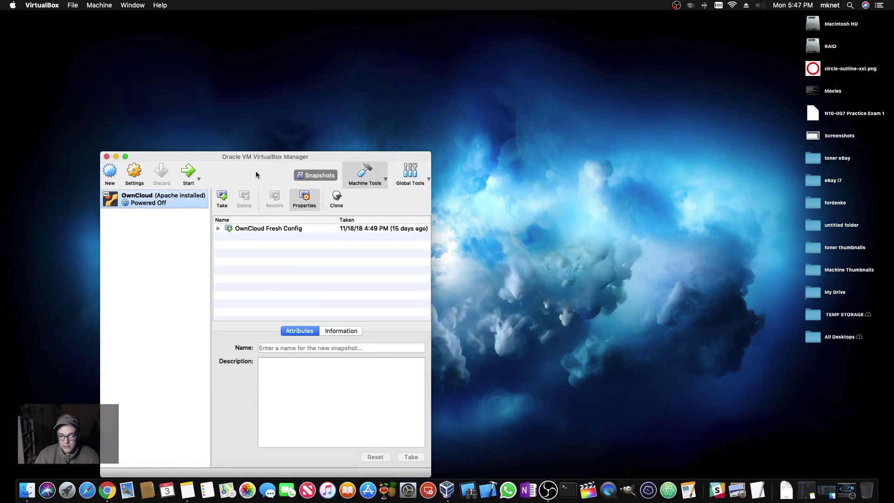
pyautogui.moveTo(194, 155); pyautogui.dragTo(384, 97)
pyautogui.click(299, 114)
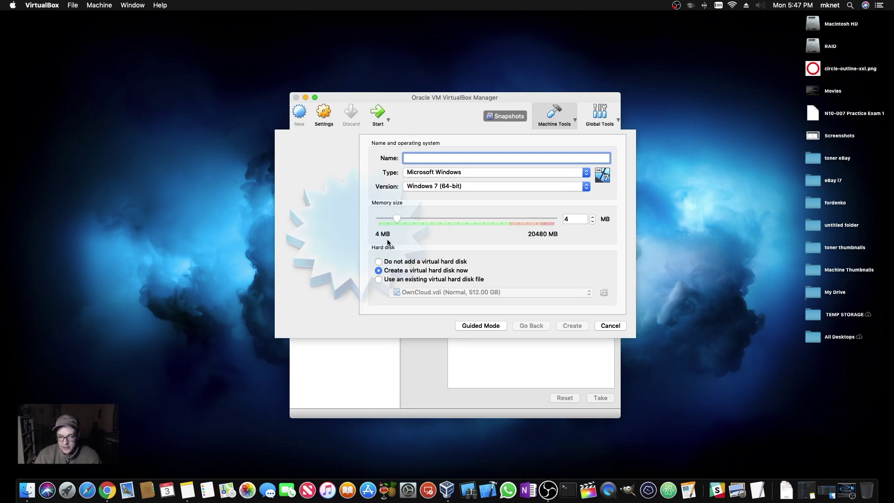
# - Set the new machine's type to Linux, memory to 2048 MB, and name to NextCloud
pyautogui.click(468, 172)
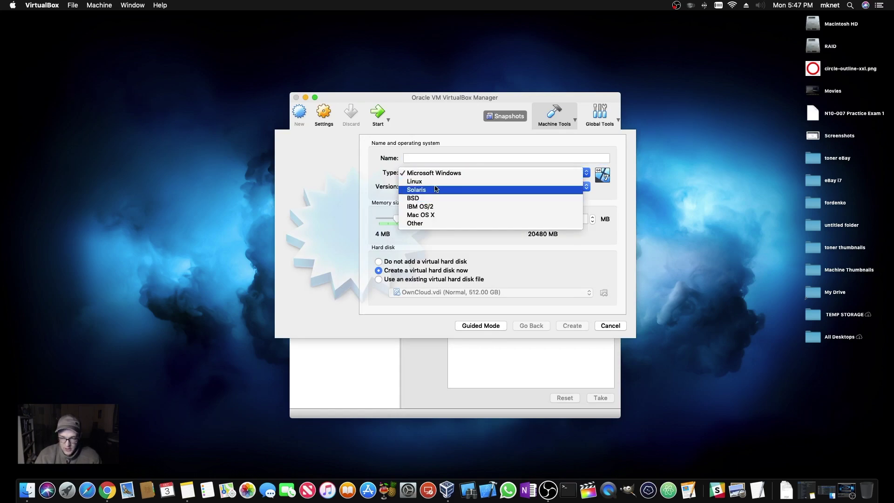
pyautogui.click(426, 181)
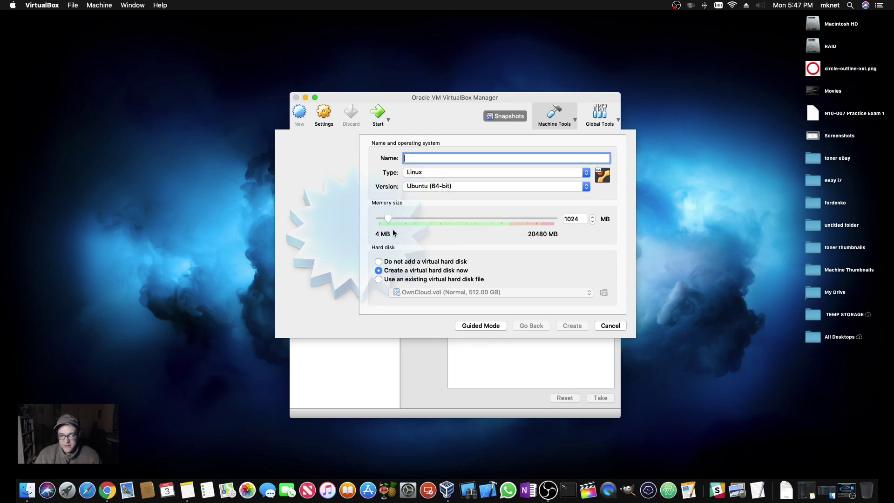
pyautogui.moveTo(580, 220); pyautogui.dragTo(533, 220)
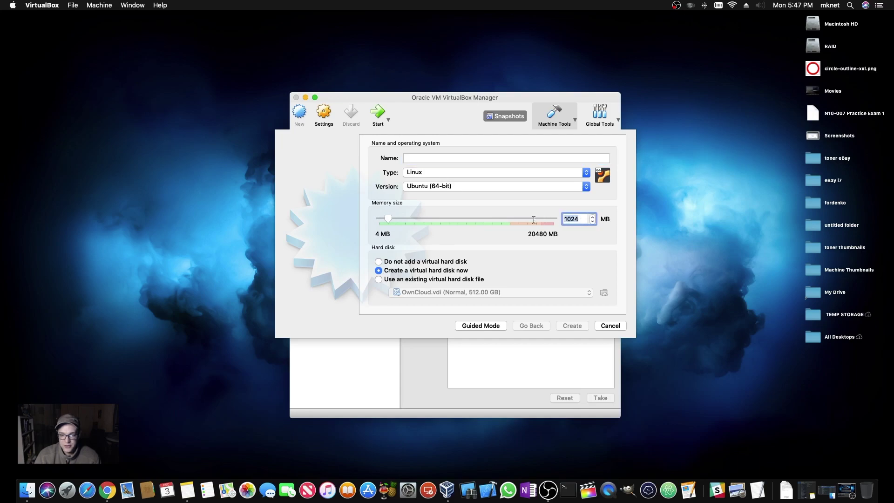
pyautogui.write('204')
pyautogui.press('BackSpace')
pyautogui.write('48')
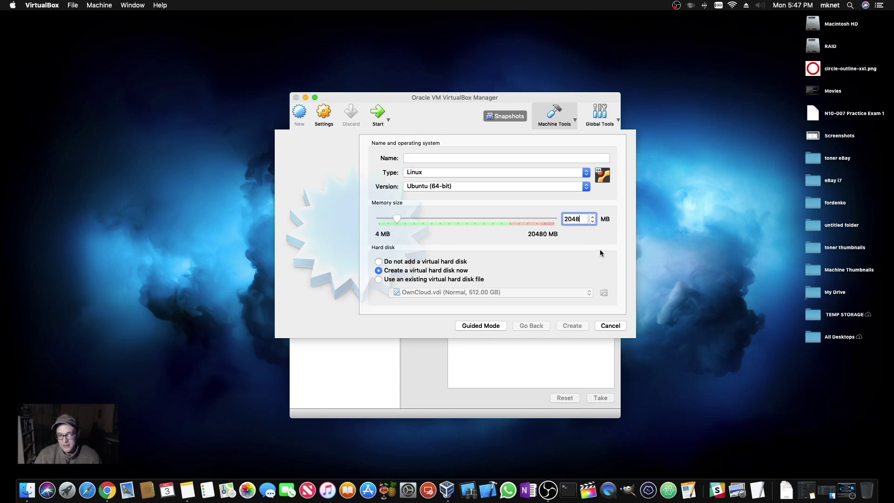
pyautogui.click(445, 158)
pyautogui.write('NE')
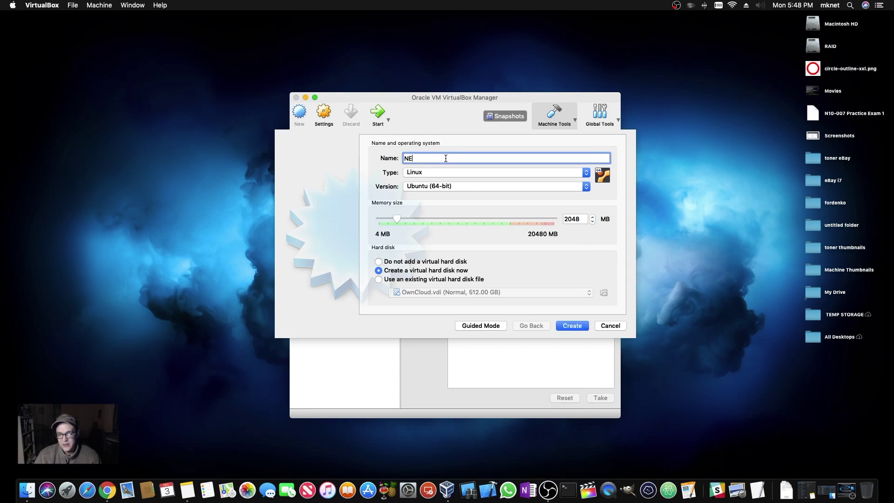
pyautogui.write('xtCloud')
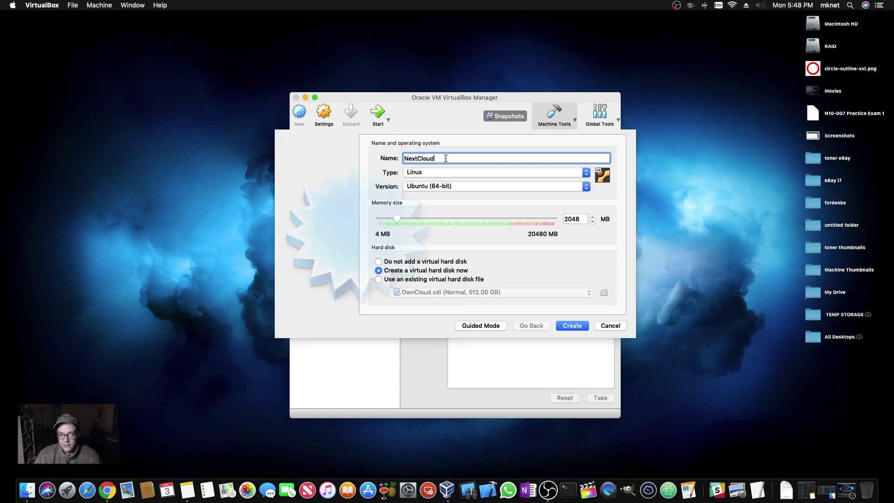
pyautogui.press('Tab')
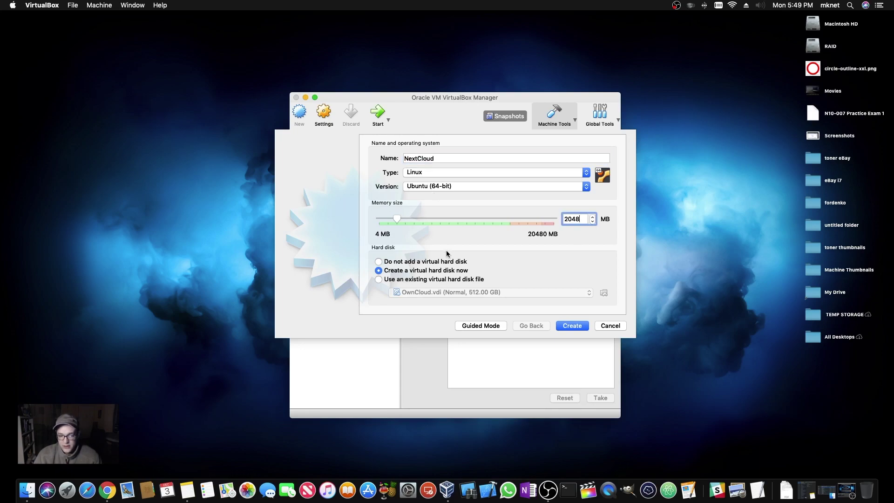
# - Save the 10 GB dynamically allocated VDI disk as /Volumes/RAID/NextCloud/NextCloud.vdi
pyautogui.click(566, 327)
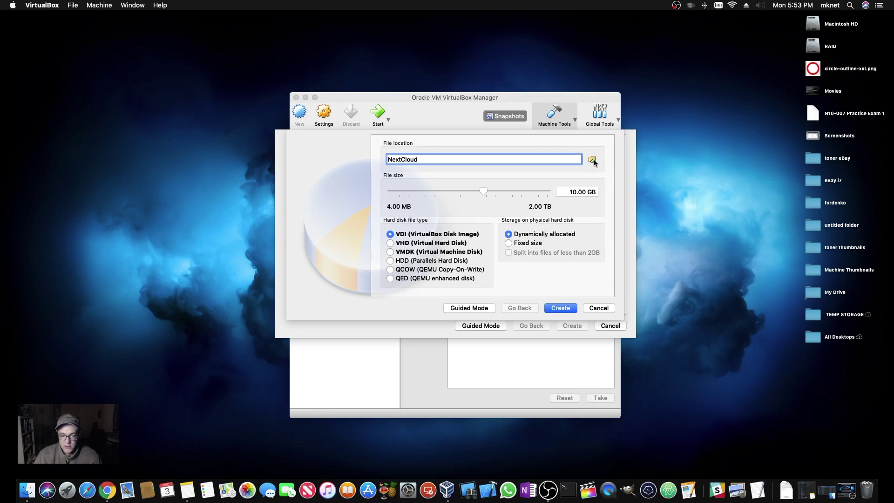
pyautogui.click(592, 161)
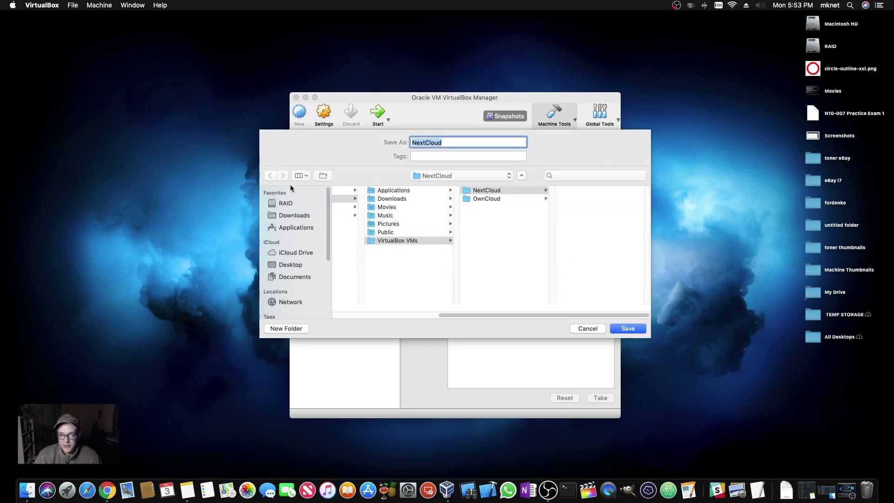
pyautogui.click(290, 204)
pyautogui.click(348, 216)
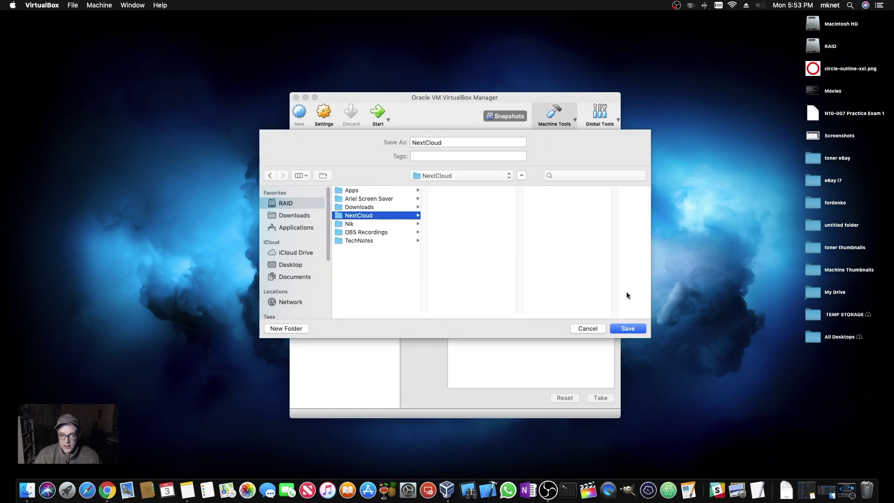
pyautogui.click(628, 329)
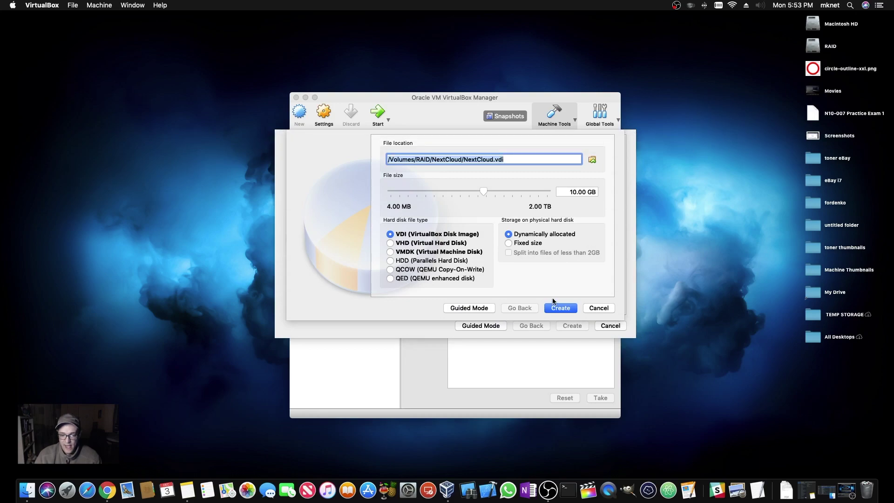
# - Create the NextCloud VM and bridge its Adapter 1 to en2: Wi-Fi (AirPort)
pyautogui.click(570, 309)
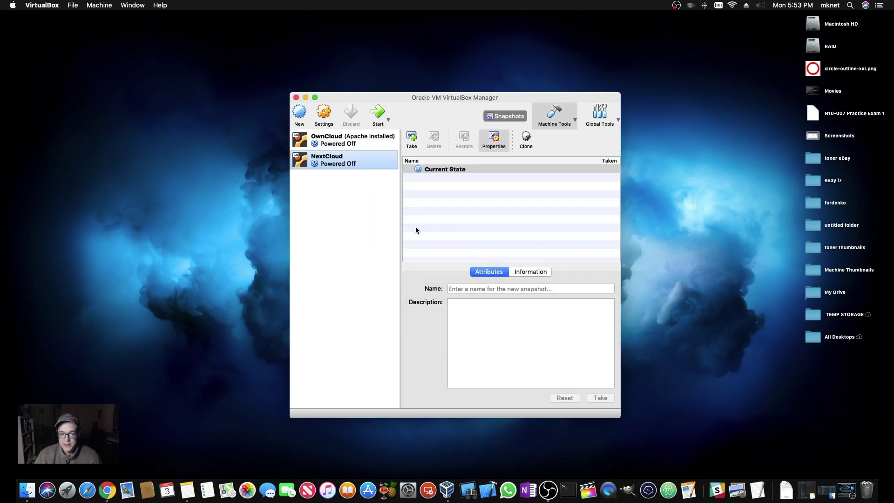
pyautogui.click(323, 113)
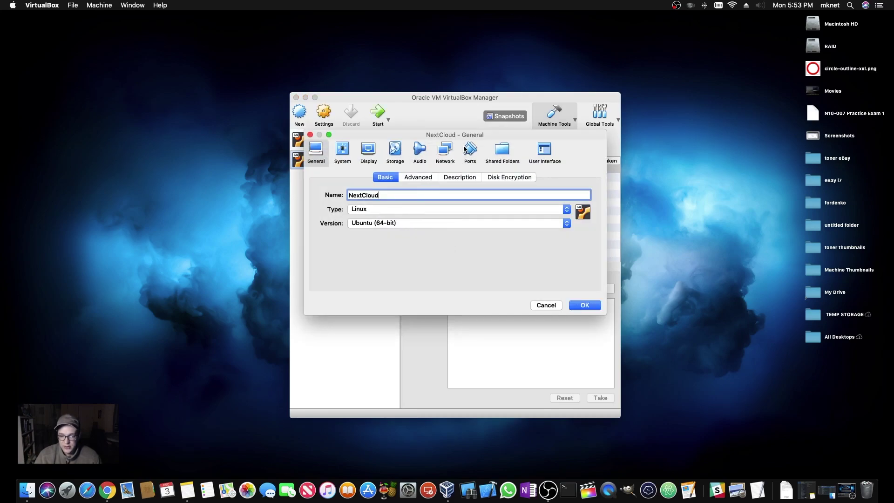
pyautogui.click(444, 151)
pyautogui.click(422, 206)
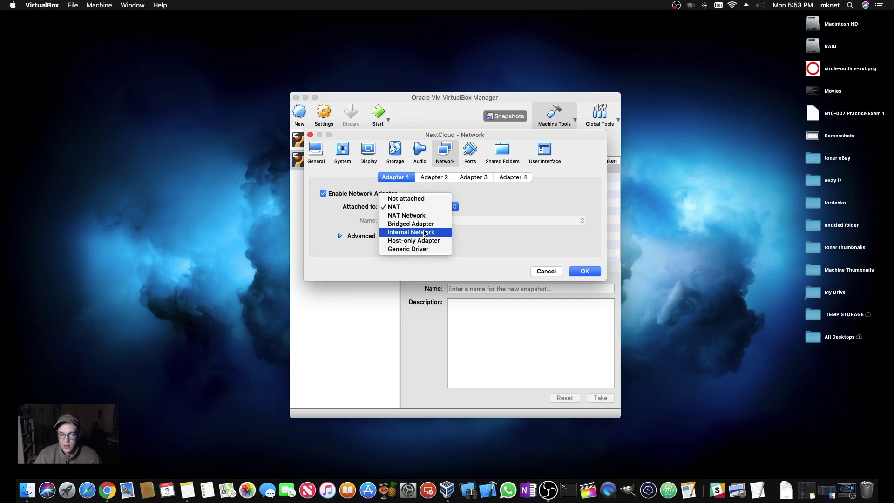
pyautogui.click(421, 224)
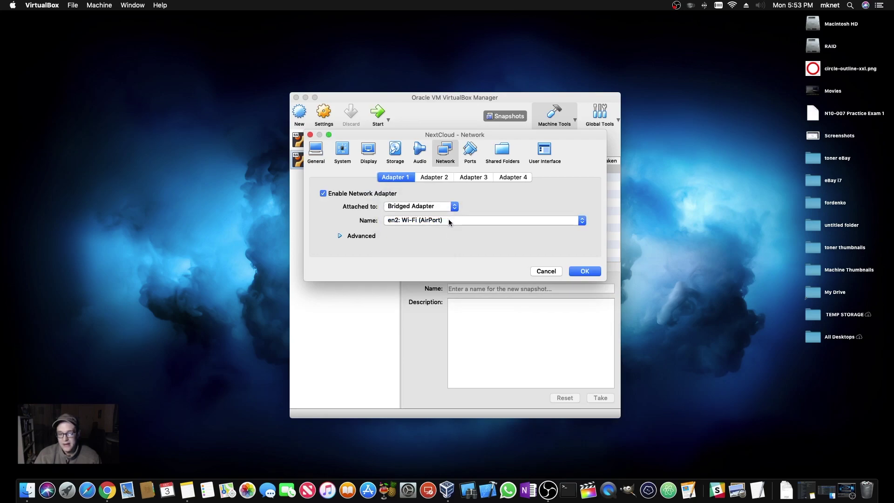
pyautogui.click(449, 221)
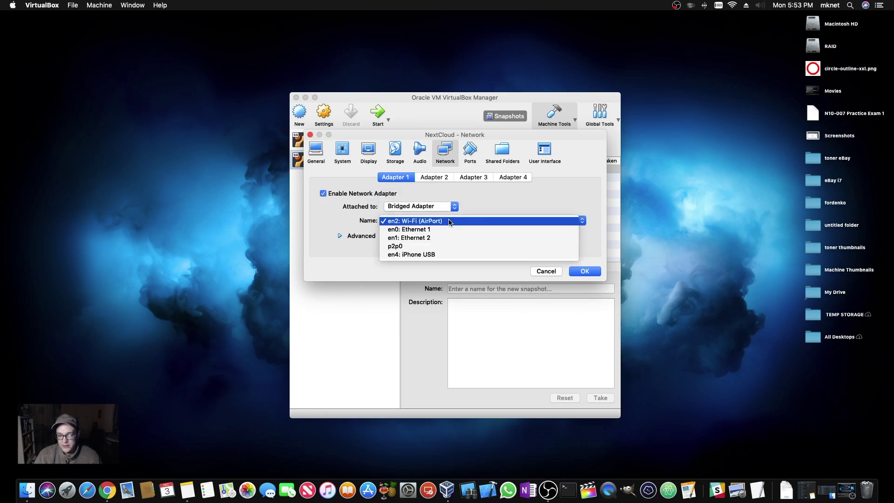
pyautogui.click(449, 222)
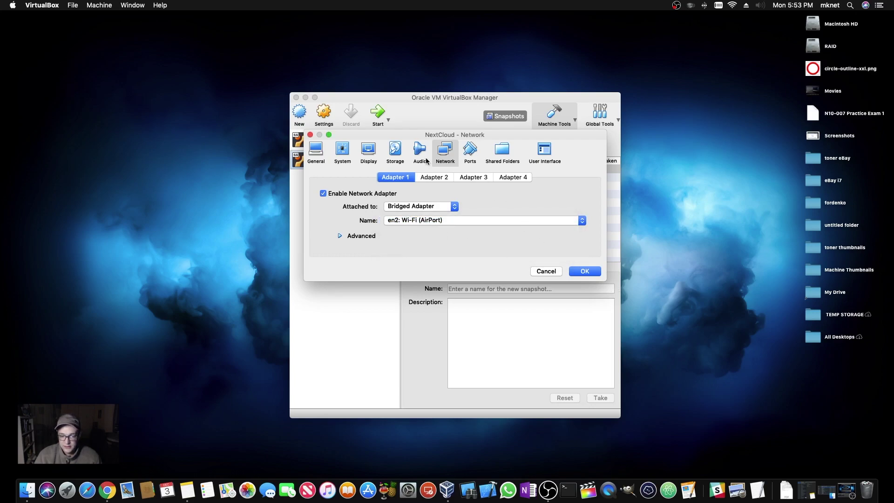
# - Load ubuntu-18.04.1-live-server-amd64.iso into the empty optical drive and save the settings
pyautogui.click(397, 154)
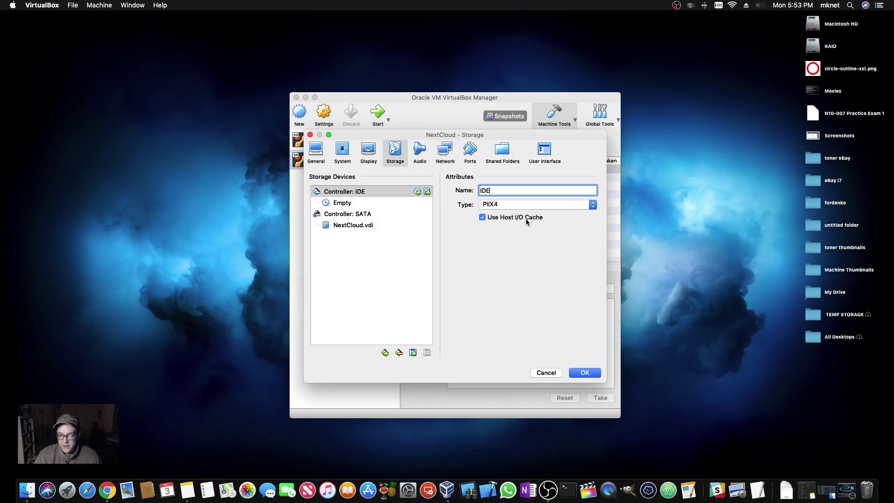
pyautogui.click(405, 203)
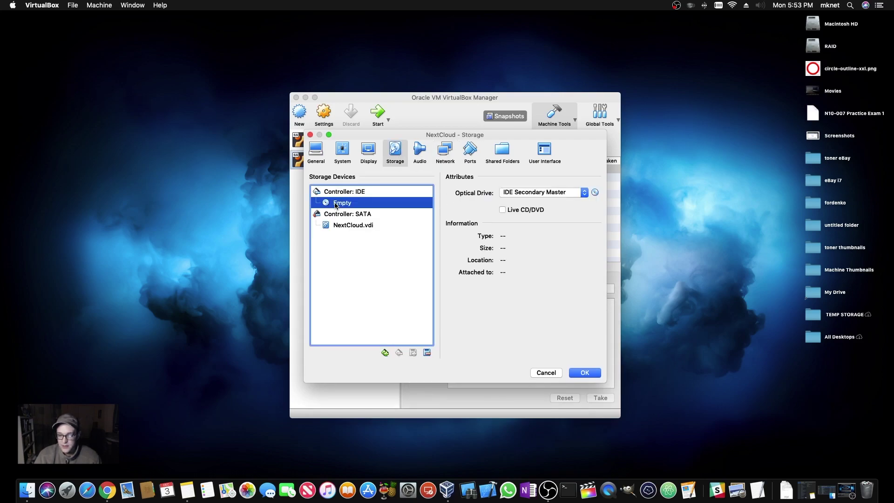
pyautogui.click(595, 192)
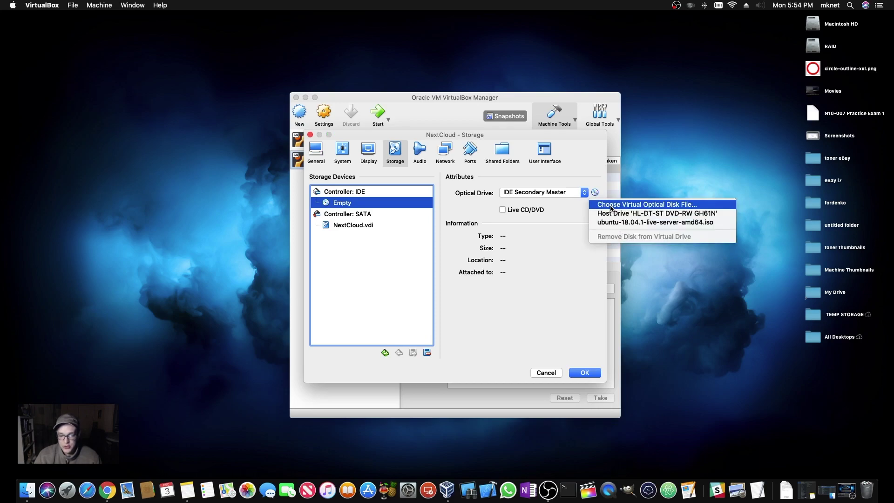
pyautogui.click(607, 208)
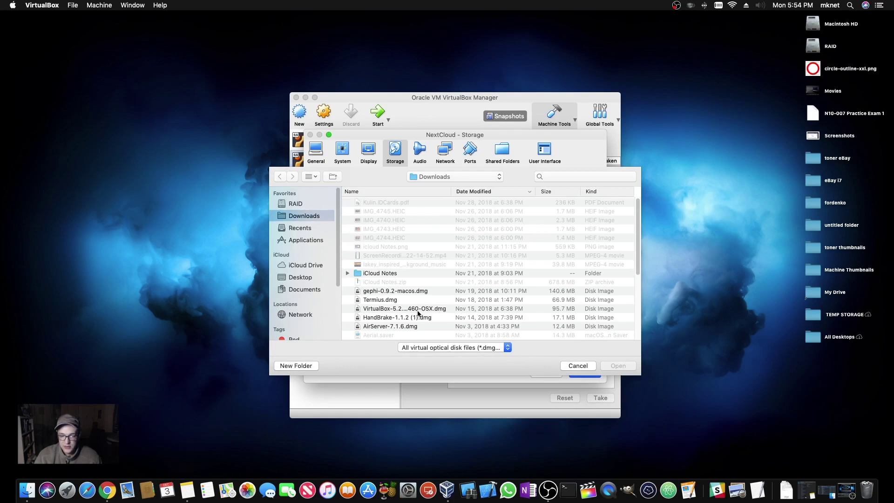
pyautogui.click(573, 192)
pyautogui.scroll(-2, 528, 219)
pyautogui.scroll(2, 528, 218)
pyautogui.click(389, 203)
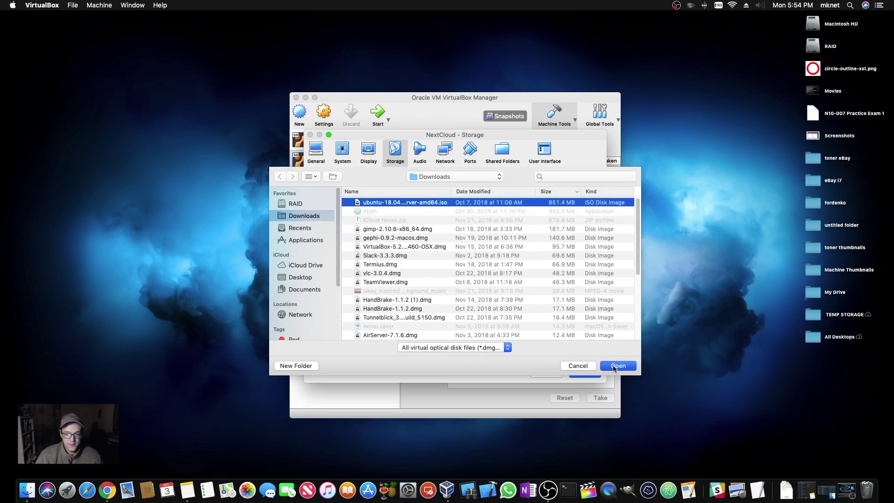
pyautogui.click(613, 367)
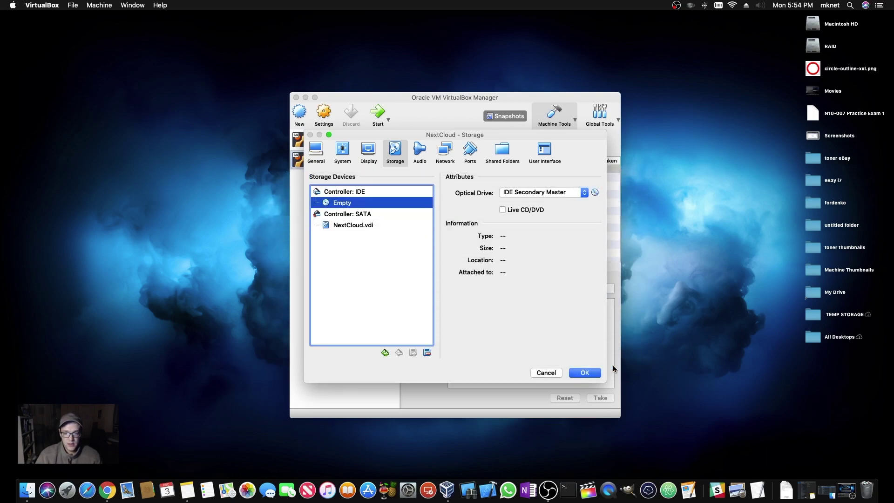
pyautogui.click(584, 373)
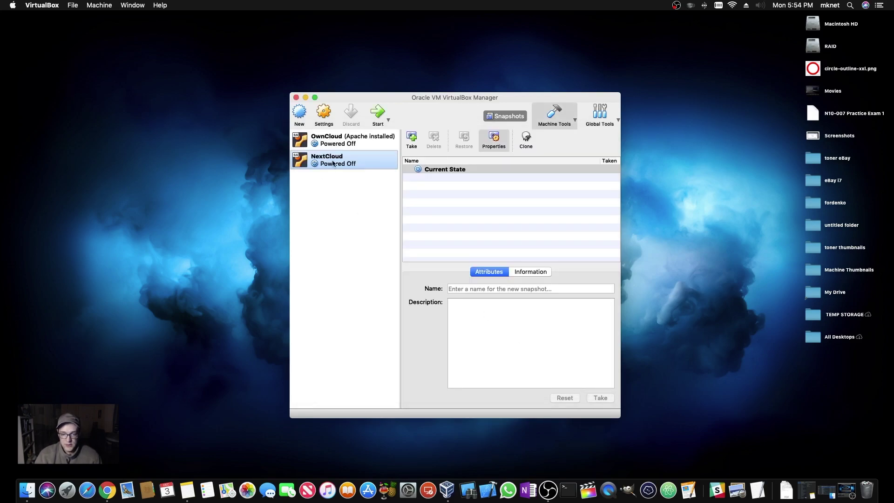
# - Start the NextCloud virtual machine and minimise the VirtualBox Manager window
pyautogui.click(380, 113)
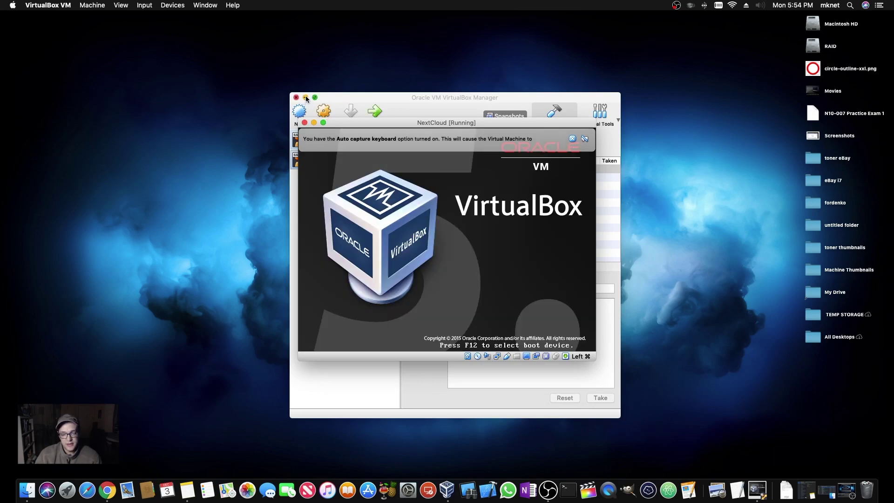
pyautogui.click(305, 97)
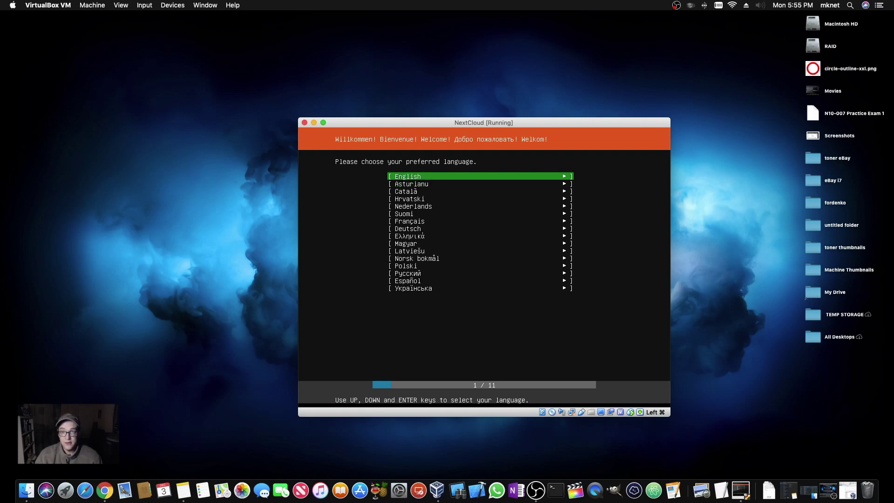
# - Choose English, keep the English (US) keyboard layout, and select Install Ubuntu
pyautogui.press('Return')
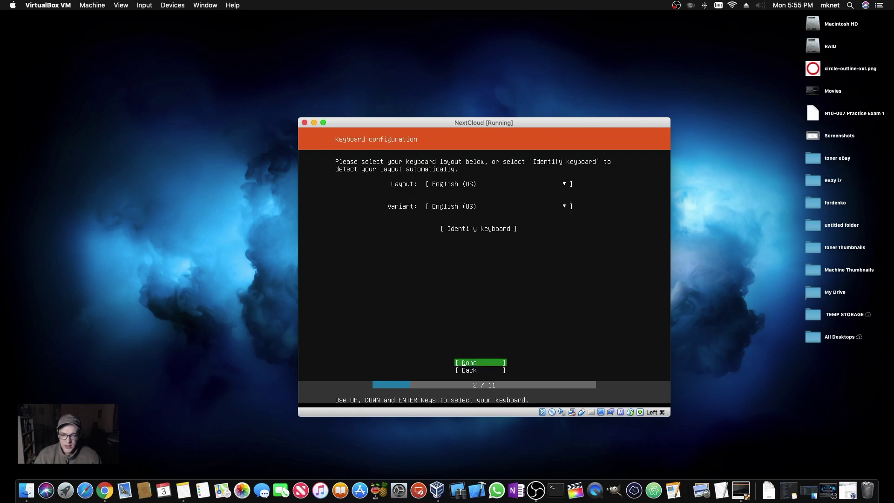
pyautogui.press('Return')
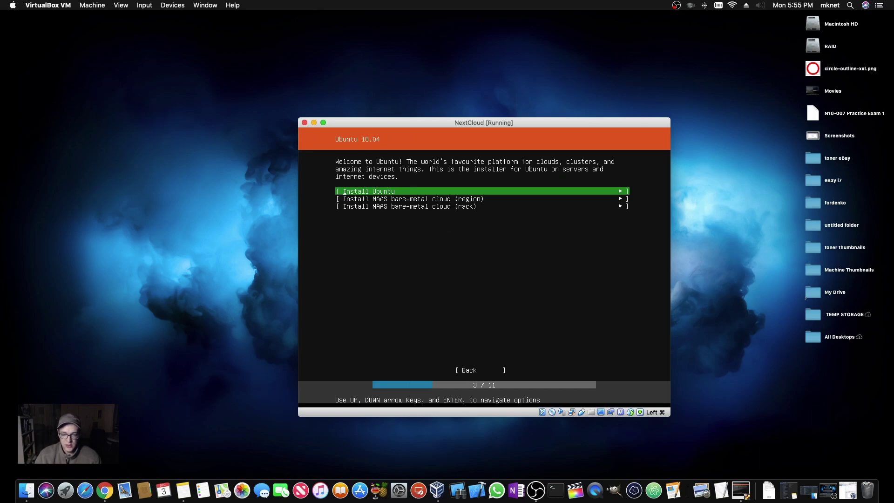
pyautogui.press('Down')
pyautogui.press('Up')
pyautogui.press('Return')
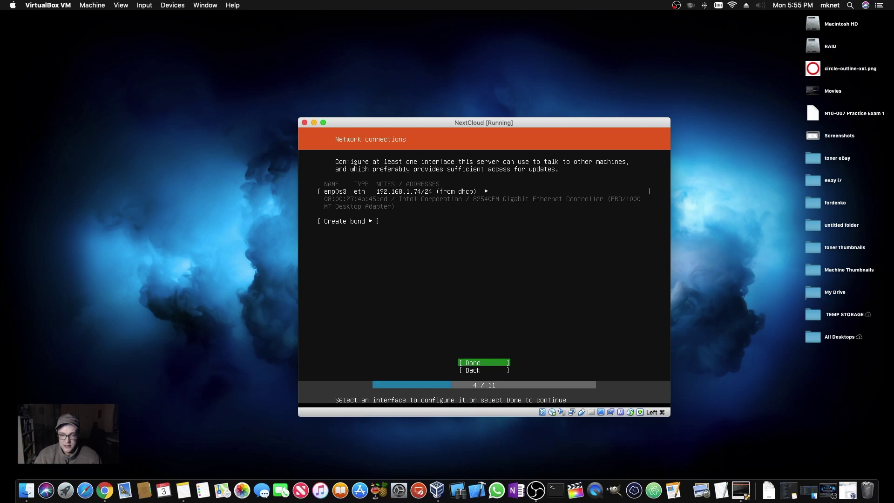
# - Accept DHCP networking, no proxy, the default mirror, and install on the entire 10 GB disk
pyautogui.press('Return')
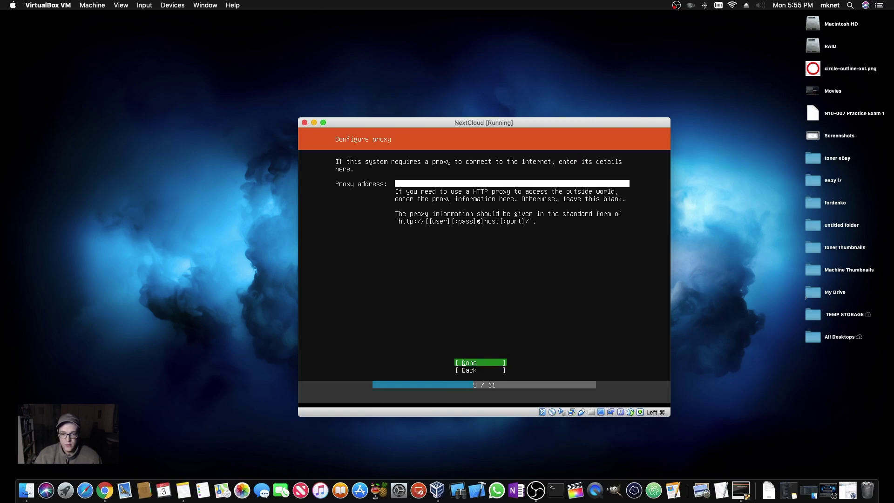
pyautogui.press('Return')
pyautogui.press('Return')
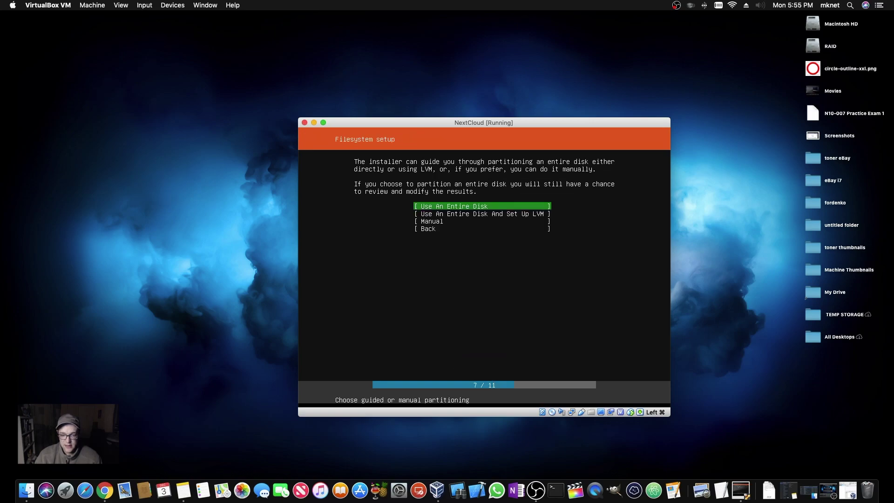
pyautogui.press('Return')
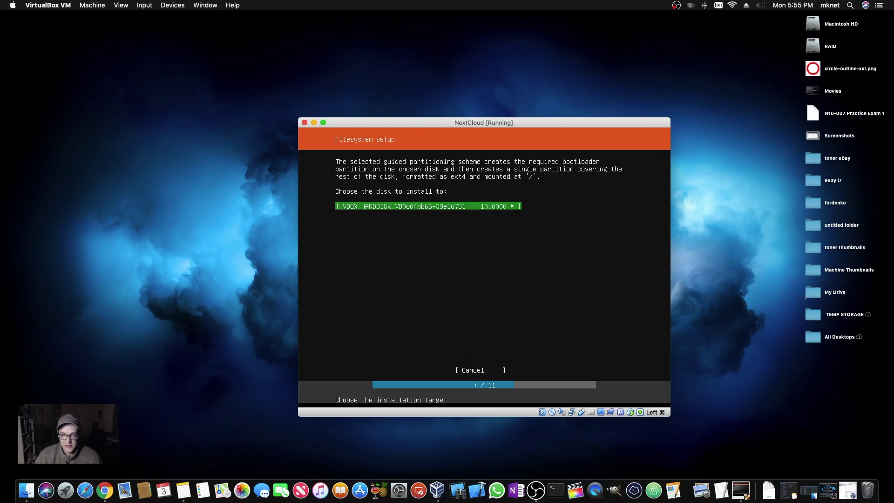
pyautogui.press('Return')
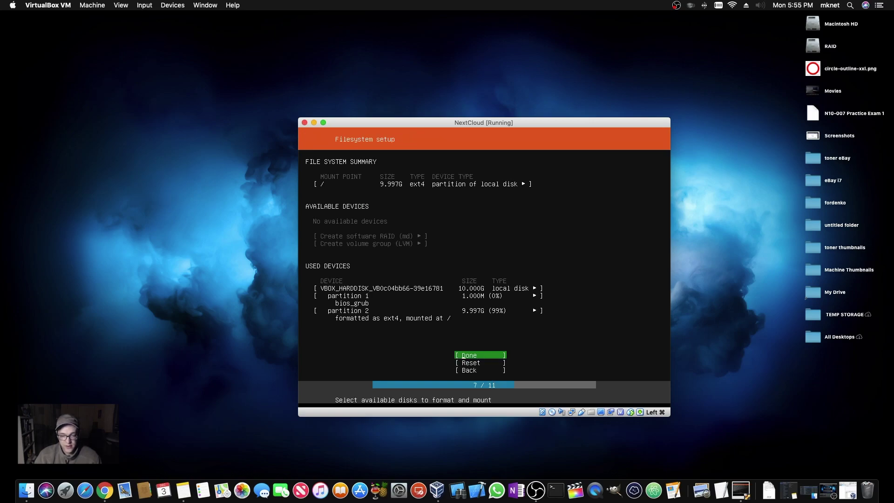
pyautogui.press('Return')
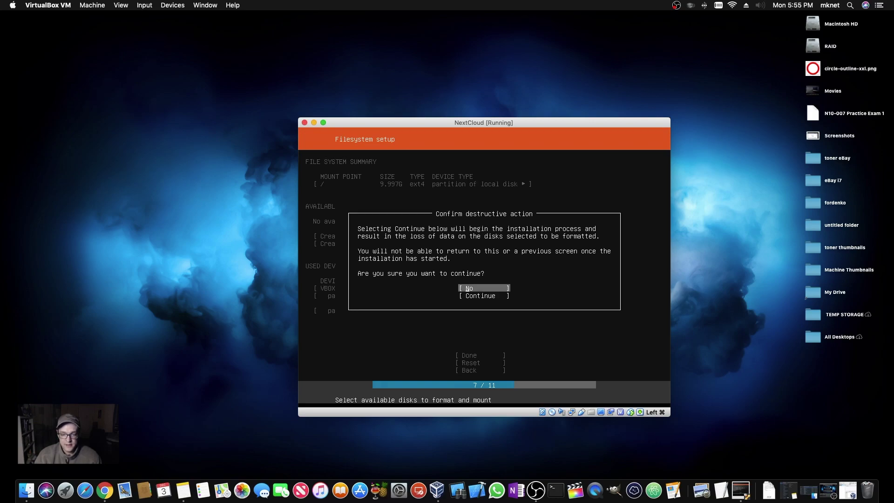
pyautogui.press('Down')
pyautogui.press('Return')
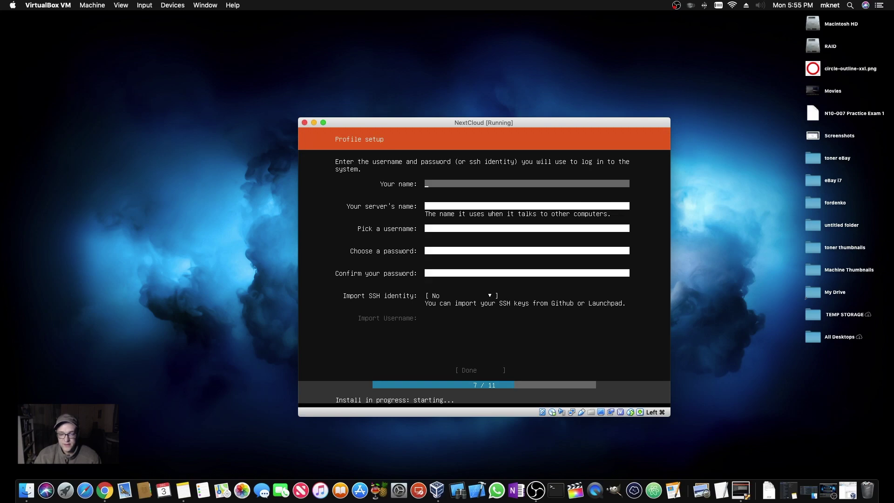
# - Enter nextcloud as the profile's name, server name and username
pyautogui.write('nextcloud')
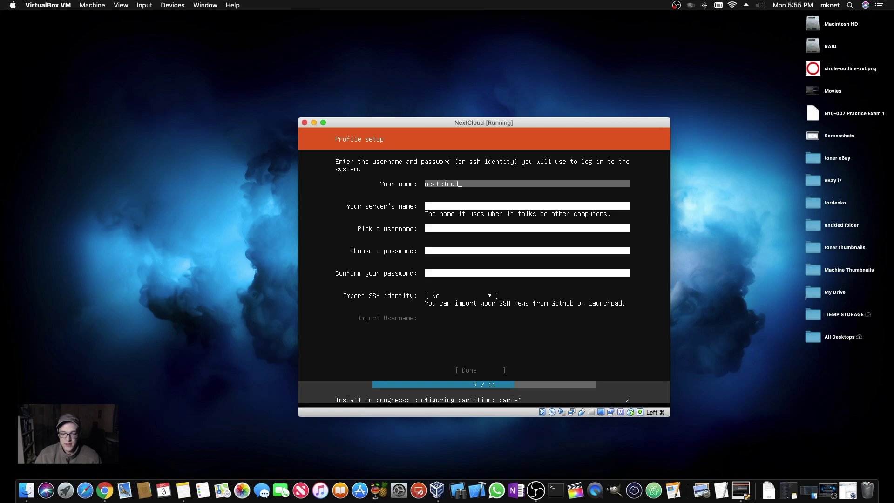
pyautogui.press('Tab')
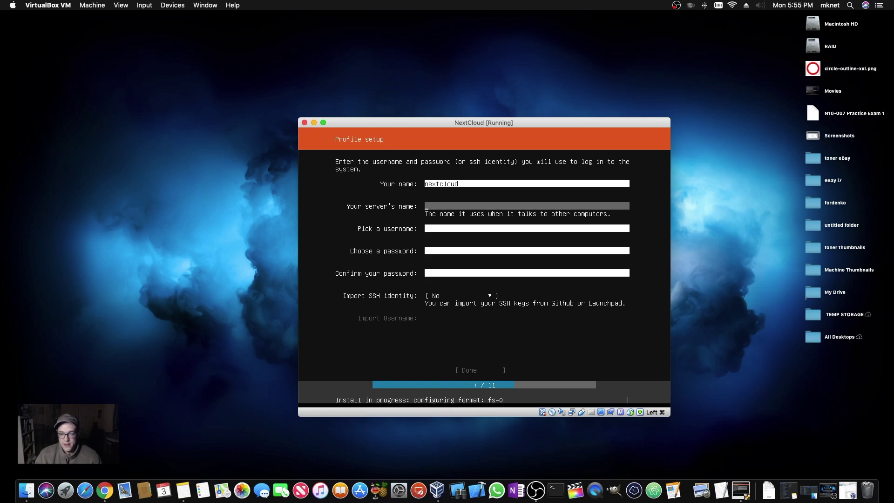
pyautogui.write('nextcloud')
pyautogui.press('Tab')
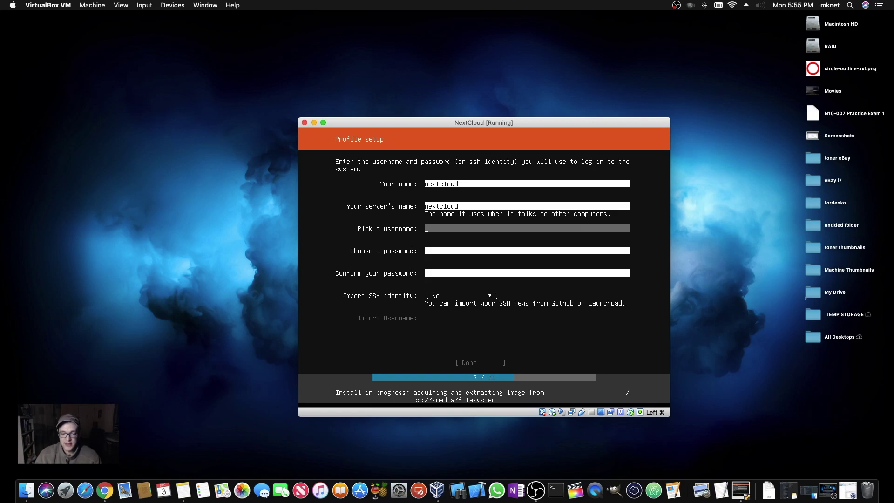
pyautogui.write('nextcloud')
pyautogui.press('Tab')
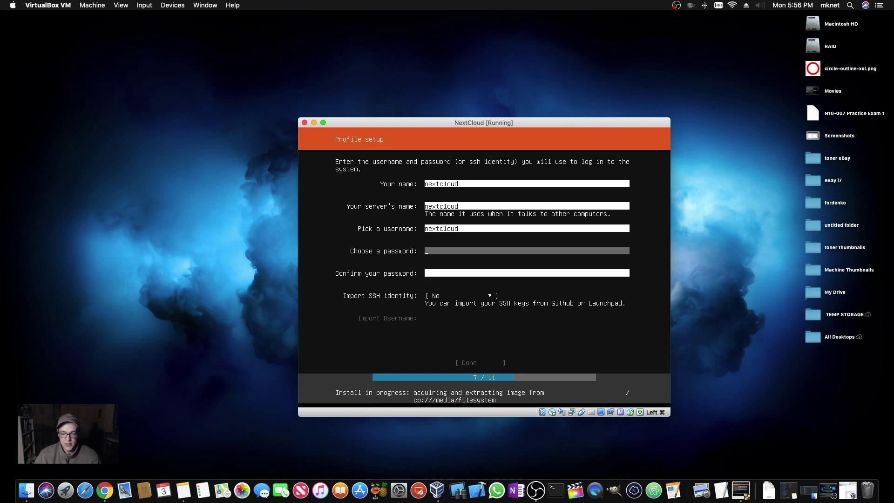
# - Enter and confirm the account password, then submit the profile form
pyautogui.write('***')
pyautogui.press('BackSpace')
pyautogui.press('BackSpace')
pyautogui.press('BackSpace')
pyautogui.write('************')
pyautogui.press('Tab')
pyautogui.write('************')
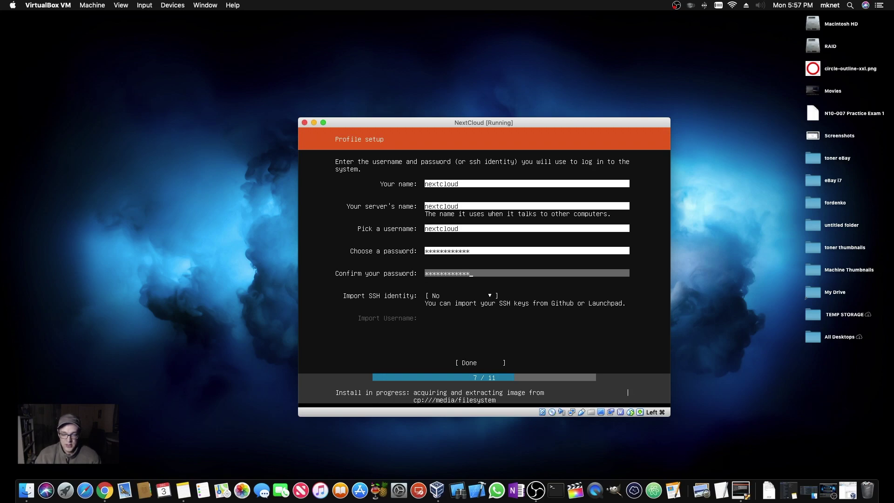
pyautogui.press('Tab')
pyautogui.press('Tab')
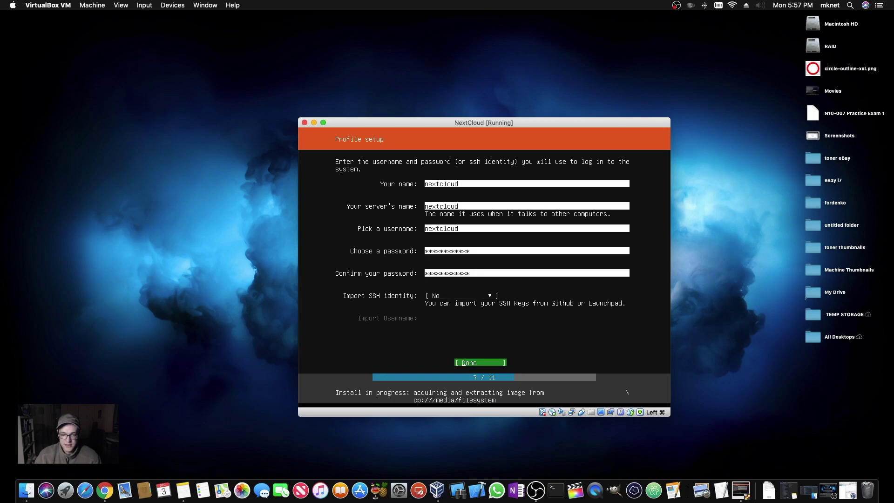
pyautogui.press('Return')
pyautogui.press('Down')
pyautogui.press('Down')
pyautogui.press('Down')
pyautogui.press('Down')
pyautogui.press('Down')
pyautogui.press('Down')
pyautogui.press('Down')
pyautogui.press('Down')
pyautogui.press('Down')
pyautogui.press('Down')
pyautogui.press('Down')
pyautogui.press('Down')
pyautogui.press('Up')
pyautogui.press('Up')
pyautogui.press('Up')
pyautogui.press('Up')
pyautogui.press('Up')
pyautogui.press('Up')
pyautogui.press('Up')
pyautogui.press('Up')
pyautogui.press('Up')
pyautogui.press('Up')
pyautogui.press('Up')
pyautogui.press('Up')
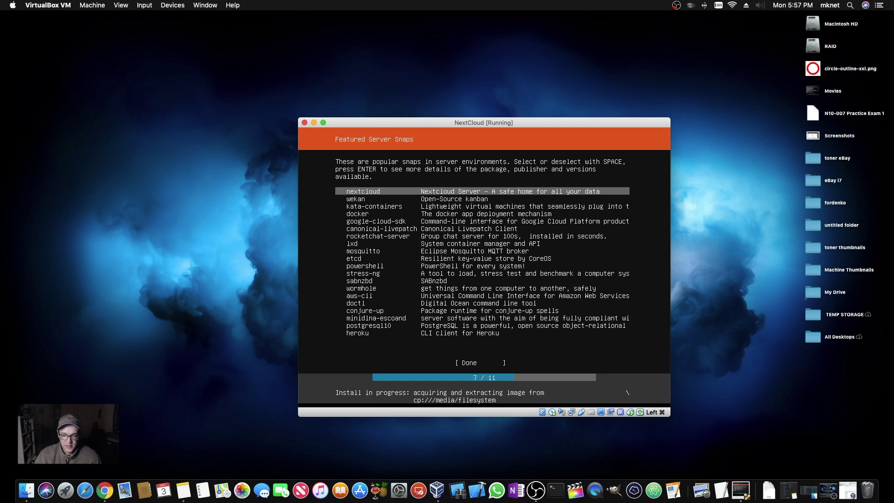
# - Select the nextcloud snap and continue with the Ubuntu installation
pyautogui.press('space')
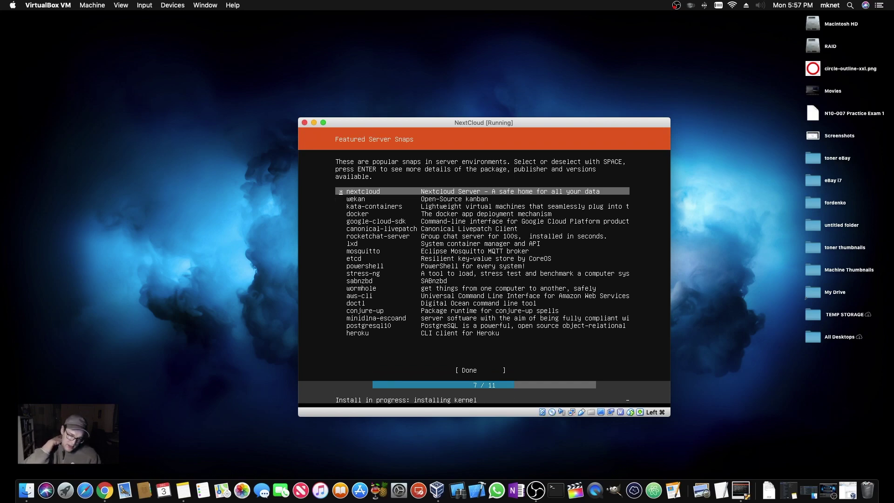
pyautogui.press('Down')
pyautogui.press('Down')
pyautogui.press('Down')
pyautogui.press('Down')
pyautogui.press('Down')
pyautogui.press('Down')
pyautogui.press('Down')
pyautogui.press('Down')
pyautogui.press('Down')
pyautogui.press('Down')
pyautogui.press('Down')
pyautogui.press('Down')
pyautogui.press('Down')
pyautogui.press('Down')
pyautogui.press('Down')
pyautogui.press('Down')
pyautogui.press('Down')
pyautogui.press('Down')
pyautogui.press('Down')
pyautogui.press('Down')
pyautogui.press('Return')
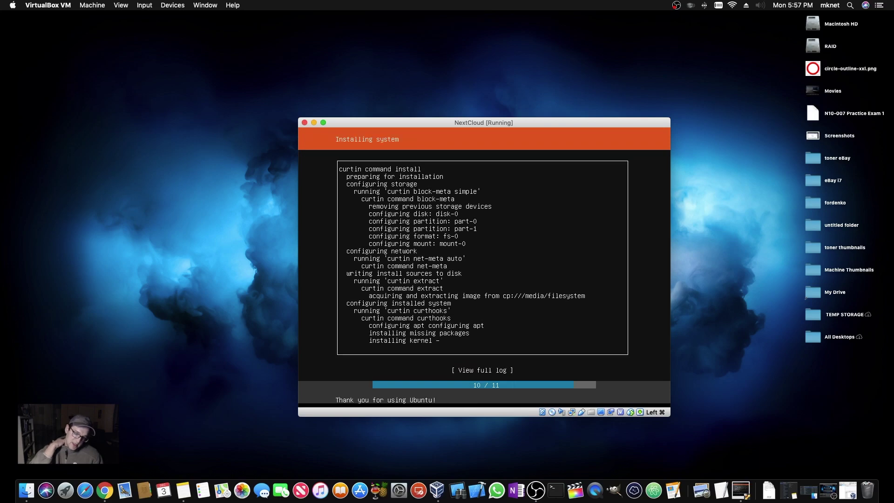
pyautogui.press('Tab')
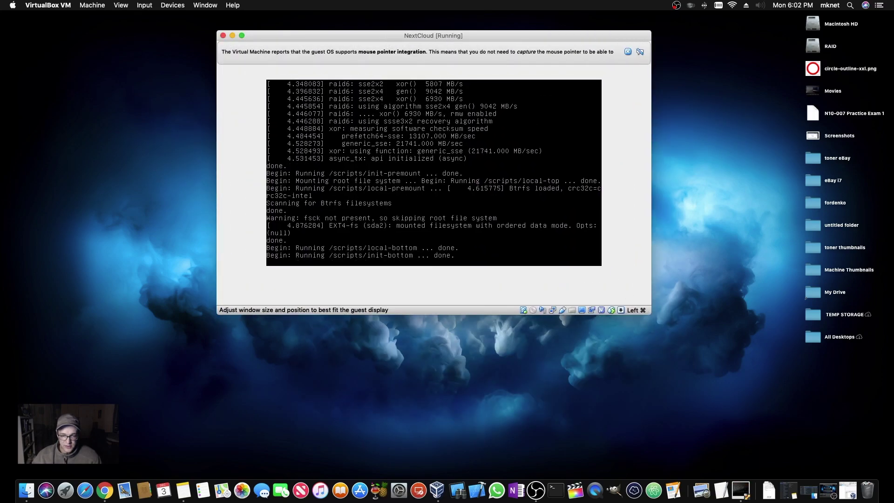
# - Fit the window to the guest display and switch the NextCloud VM to Scaled Mode
pyautogui.moveTo(484, 41); pyautogui.dragTo(470, 103)
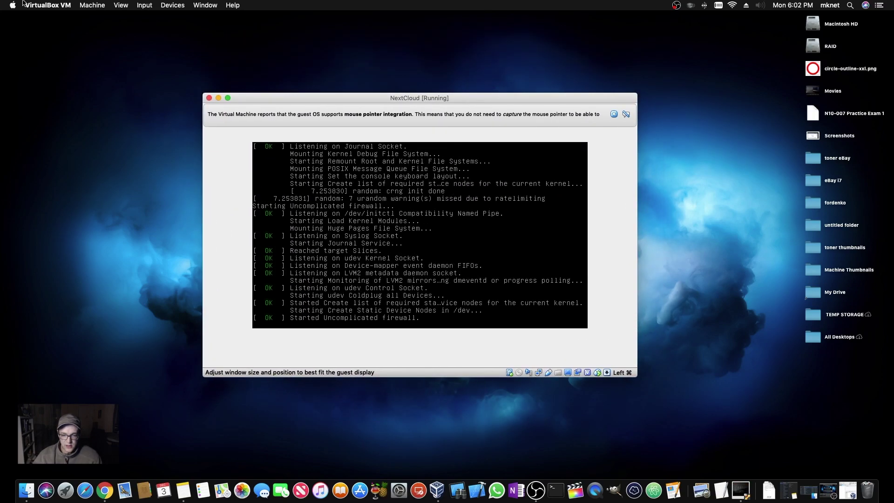
pyautogui.click(120, 5)
pyautogui.click(158, 48)
pyautogui.click(121, 5)
pyautogui.click(159, 36)
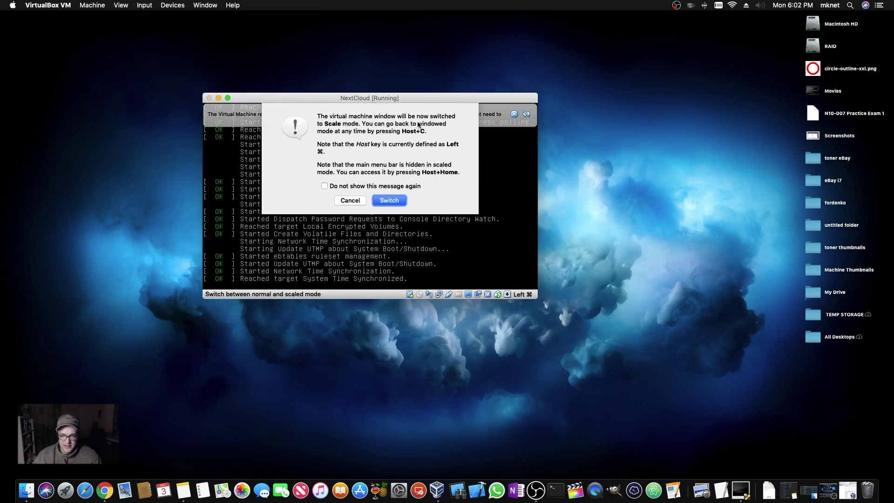
pyautogui.click(389, 200)
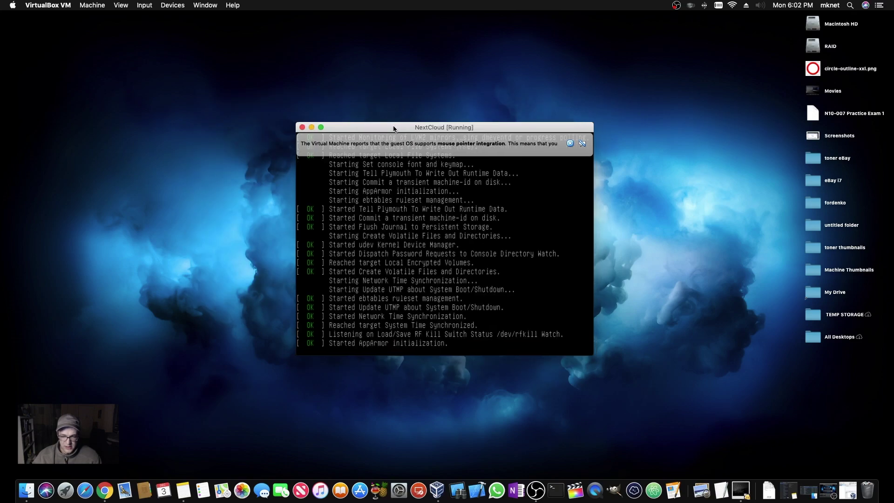
# - Enlarge and reposition the VM window so the login prompt fills more of the screen
pyautogui.moveTo(429, 308); pyautogui.dragTo(664, 388)
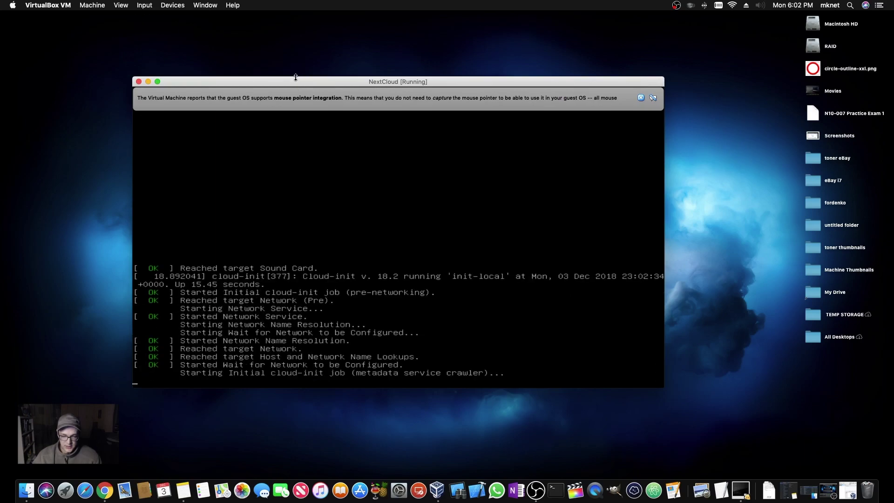
pyautogui.moveTo(293, 76); pyautogui.dragTo(295, 40)
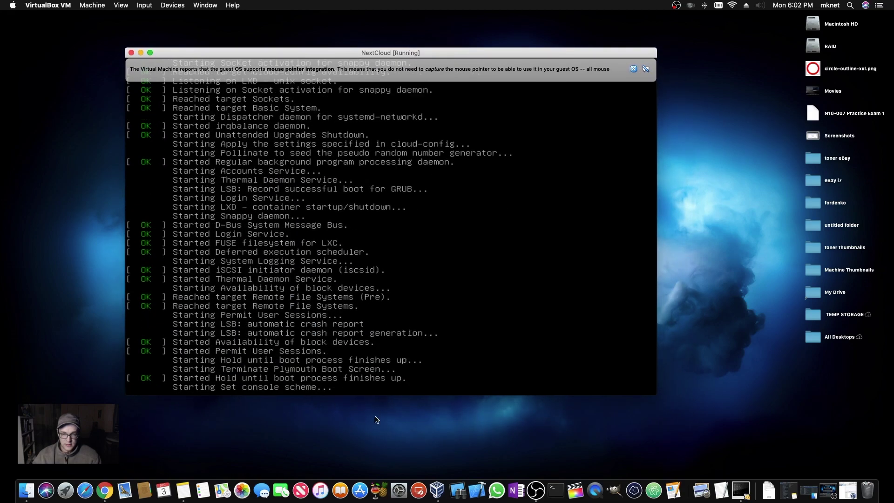
pyautogui.moveTo(656, 394); pyautogui.dragTo(734, 465)
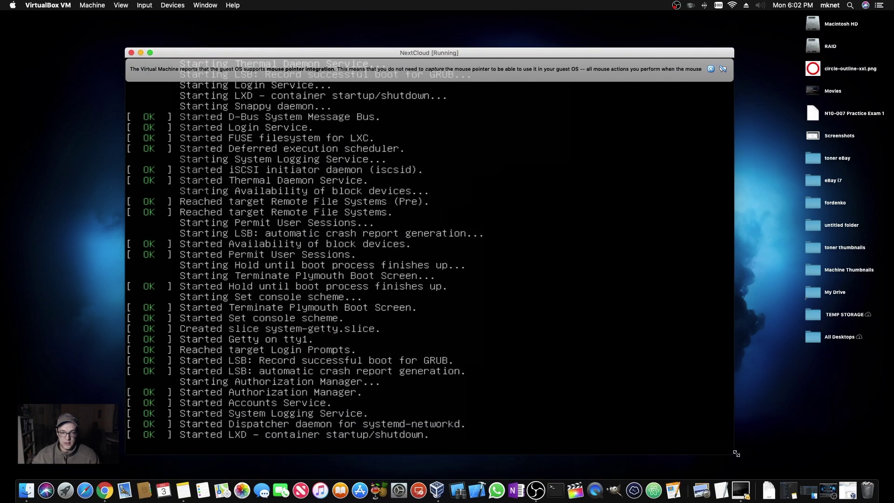
pyautogui.moveTo(425, 53); pyautogui.dragTo(402, 31)
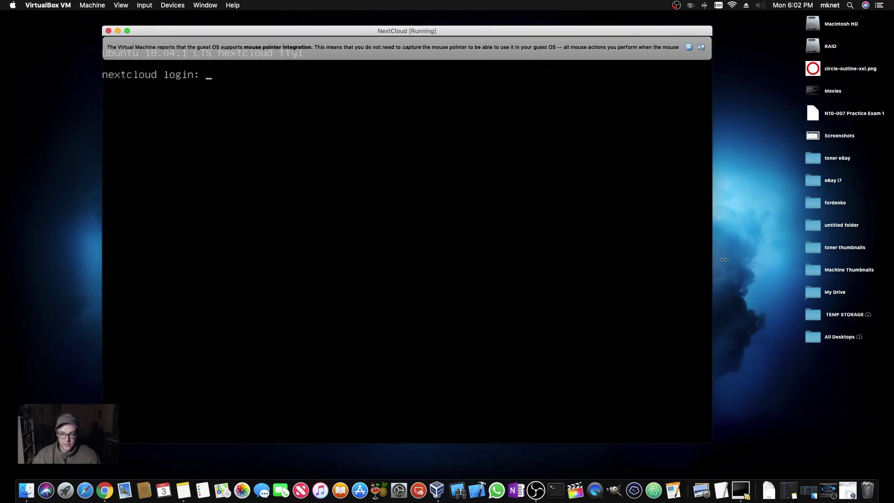
pyautogui.moveTo(731, 263); pyautogui.dragTo(773, 262)
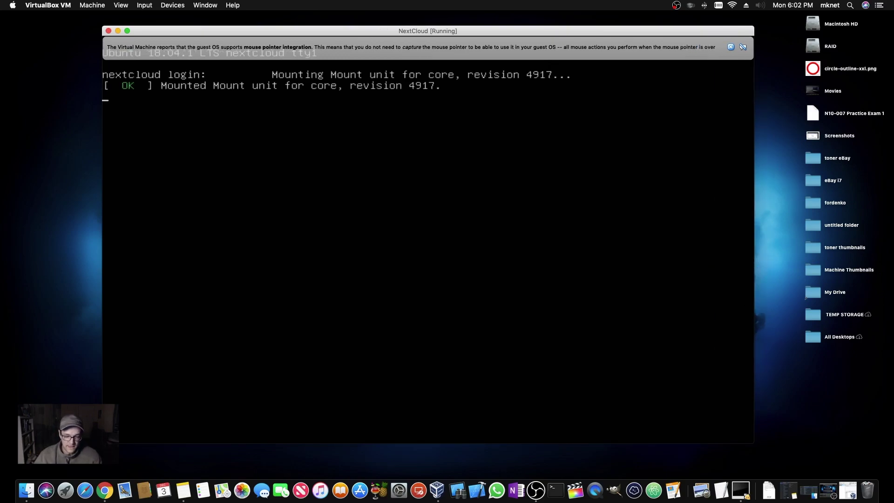
# - Log into the server console as the nextcloud user
pyautogui.press('Return')
pyautogui.press('Return')
pyautogui.press('Return')
pyautogui.write('nextcloud')
pyautogui.press('Return')
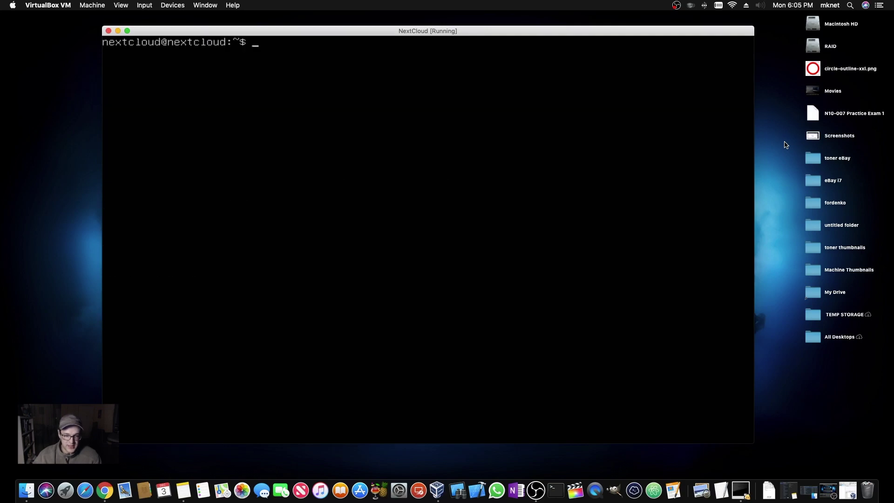
# - Set a new root password with sudo passwd, entering it twice
pyautogui.write('sudo passwd')
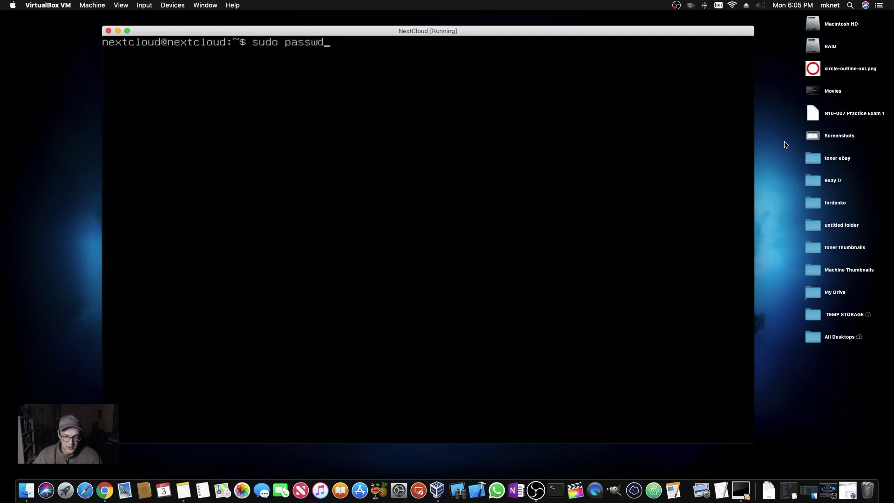
pyautogui.press('Return')
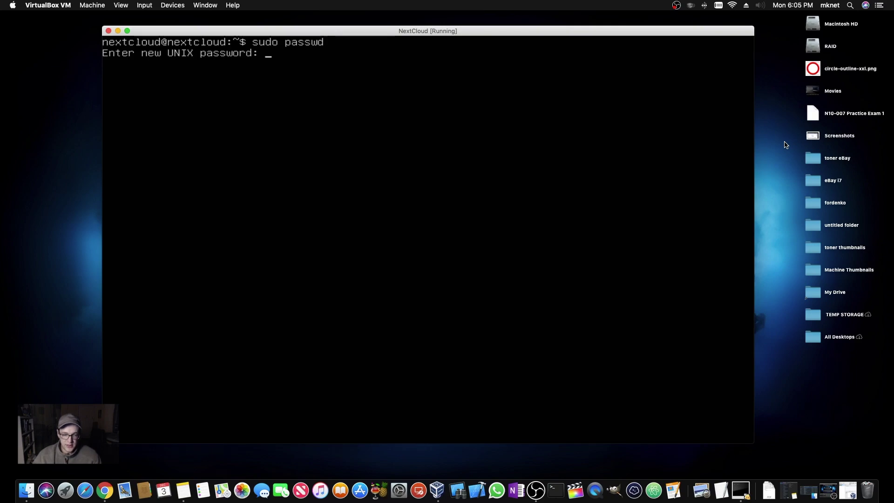
pyautogui.press('Return')
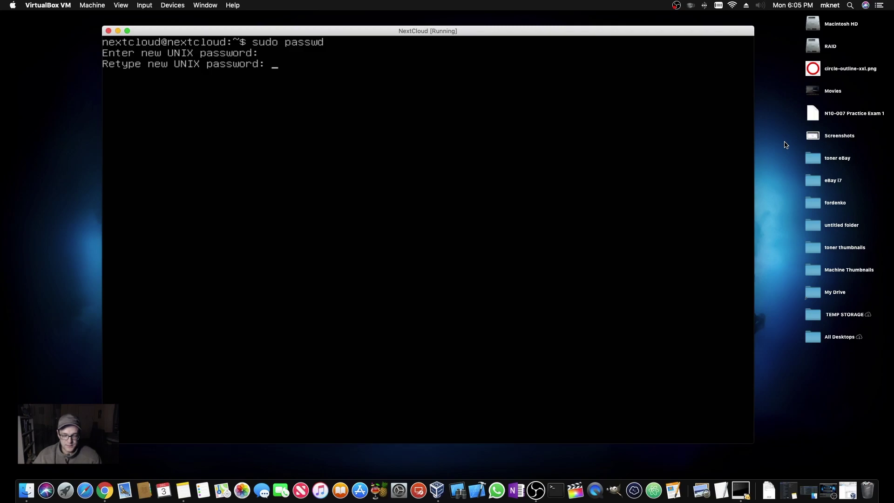
pyautogui.press('Return')
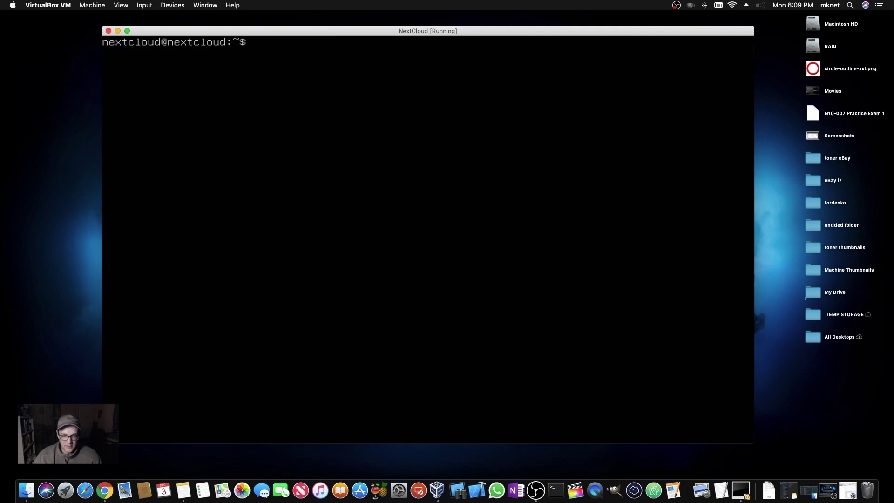
# - Run ifconfig to find the server address 192.168.1.75, then bring up Chrome over the terminal
pyautogui.write('ifconfig')
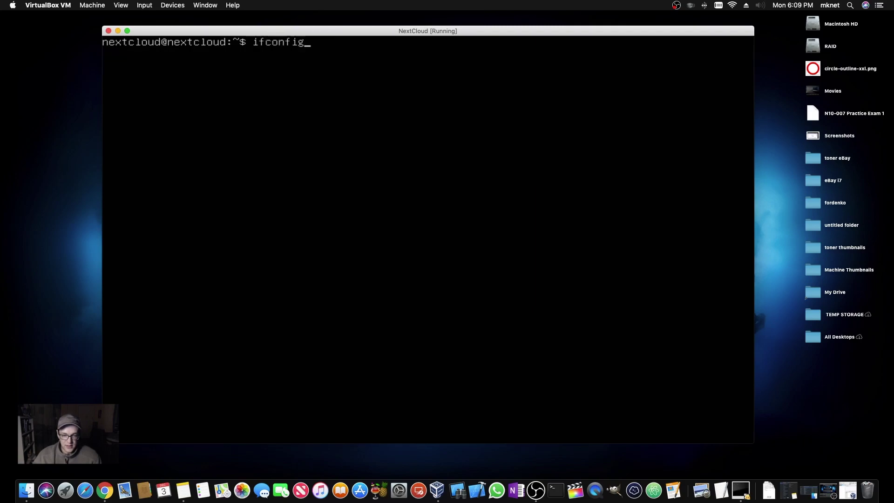
pyautogui.press('Return')
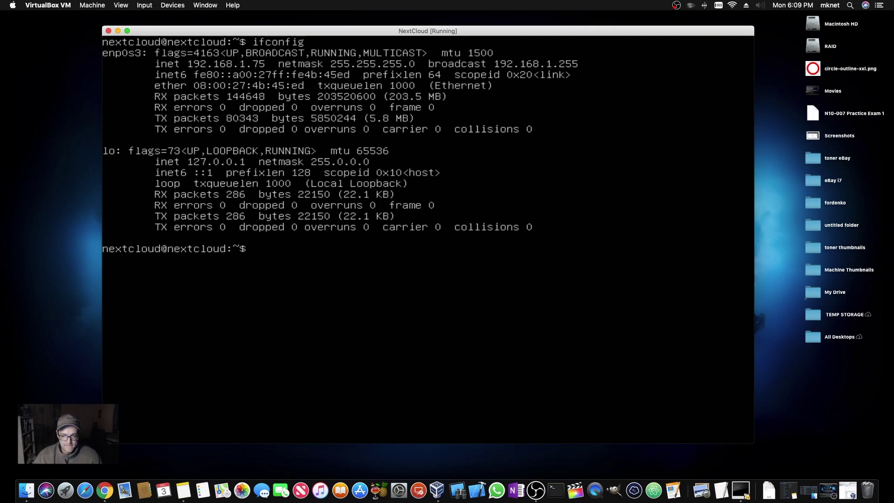
pyautogui.click(105, 489)
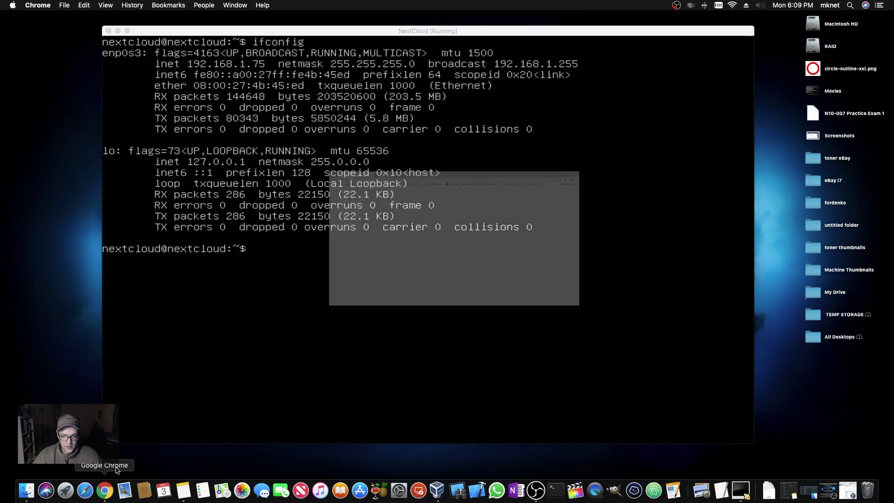
pyautogui.moveTo(229, 34); pyautogui.dragTo(340, 229)
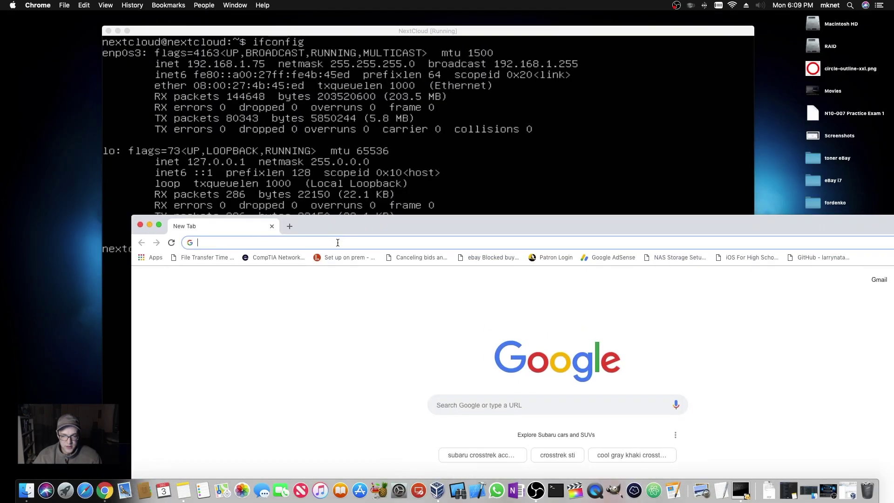
# - Load 192.168.1.75 in Chrome and enlarge the browser window to cover most of the screen
pyautogui.write('192.168.')
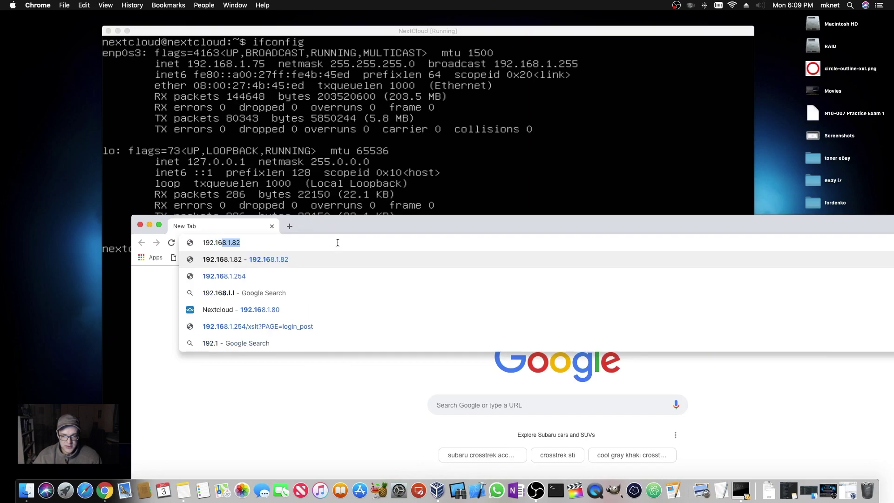
pyautogui.write('1.')
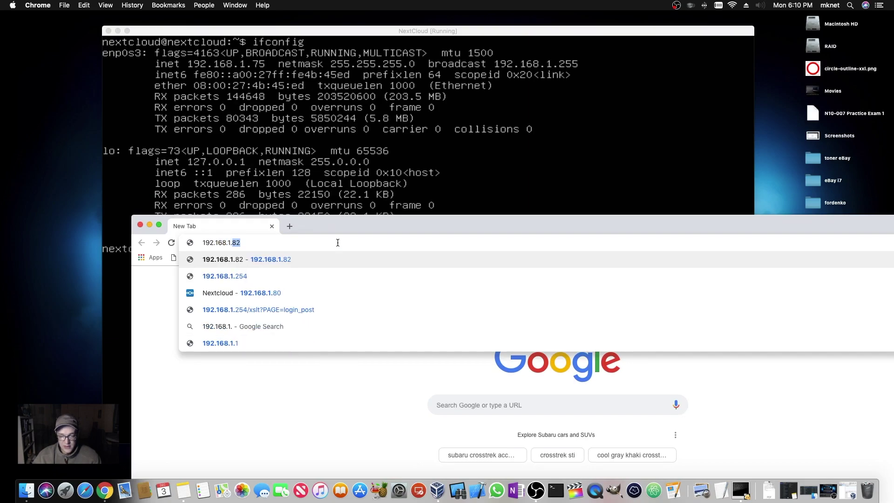
pyautogui.write('75')
pyautogui.press('Return')
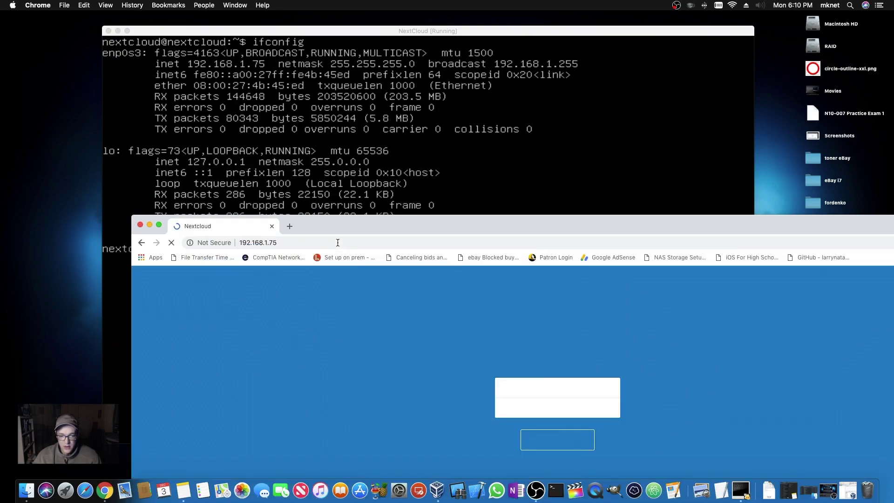
pyautogui.moveTo(345, 228); pyautogui.dragTo(245, 21)
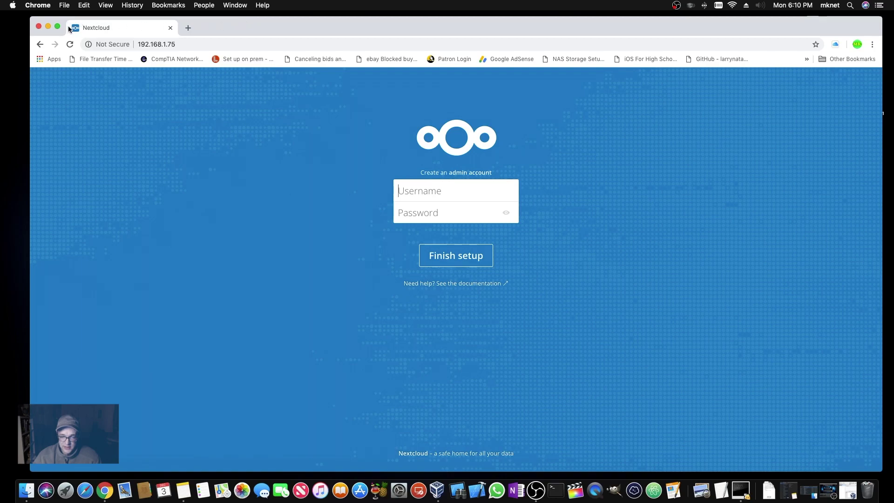
# - Enter an admin username and password in the setup form and finish Nextcloud setup
pyautogui.write('admin')
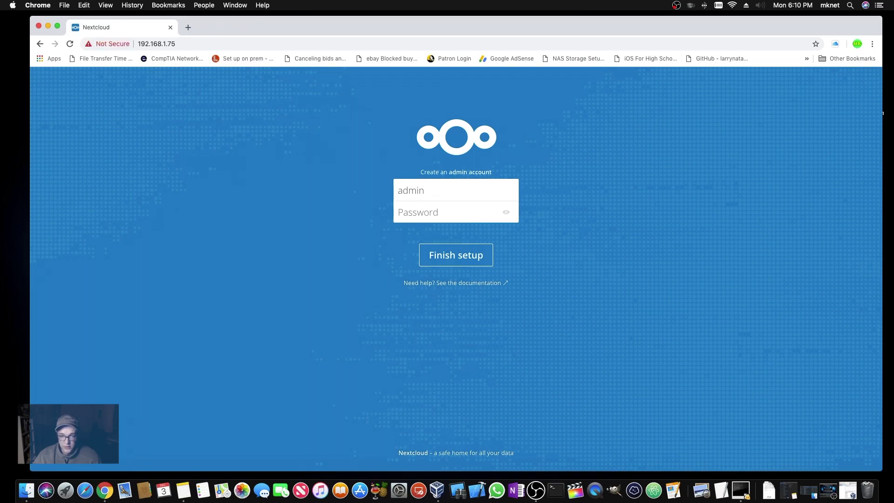
pyautogui.write('admin')
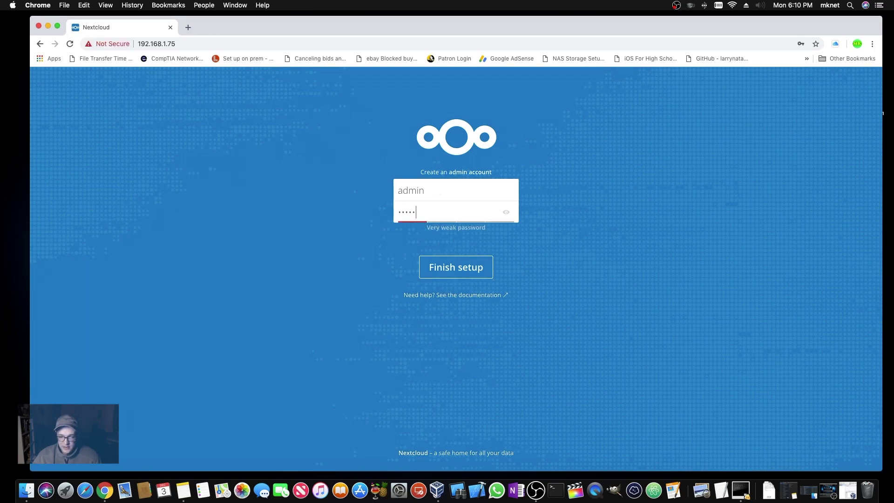
pyautogui.press('BackSpace')
pyautogui.press('BackSpace')
pyautogui.press('BackSpace')
pyautogui.press('BackSpace')
pyautogui.press('BackSpace')
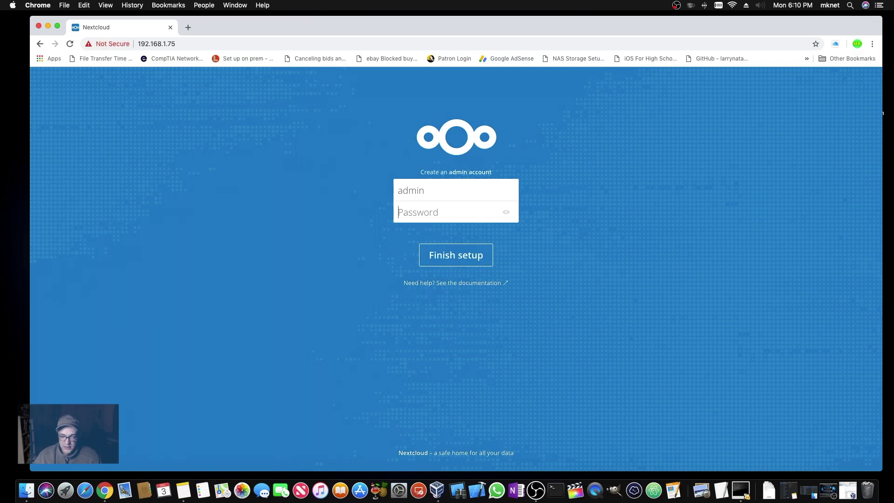
pyautogui.write('admin123')
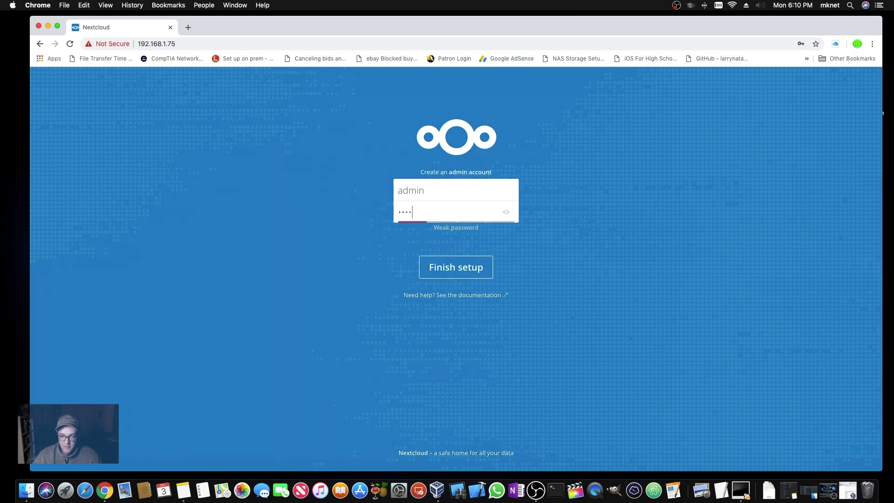
pyautogui.press('BackSpace')
pyautogui.press('BackSpace')
pyautogui.press('BackSpace')
pyautogui.press('BackSpace')
pyautogui.press('BackSpace')
pyautogui.press('BackSpace')
pyautogui.press('BackSpace')
pyautogui.press('BackSpace')
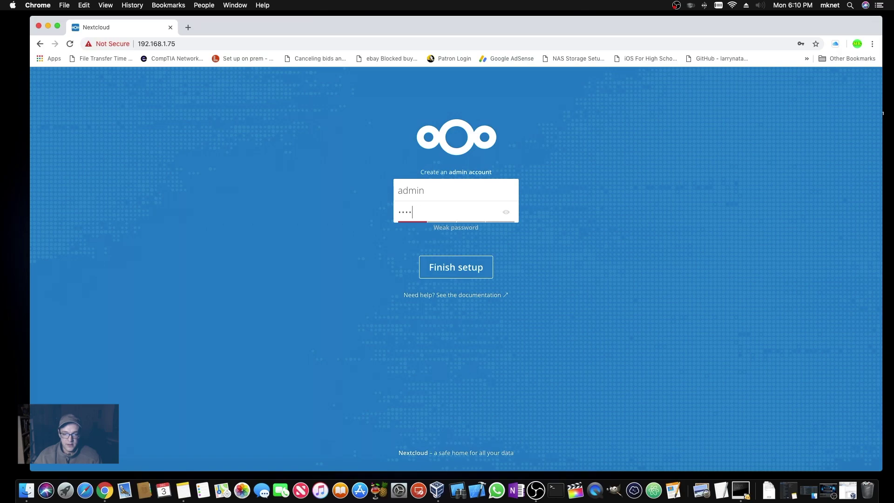
pyautogui.write('admin1234')
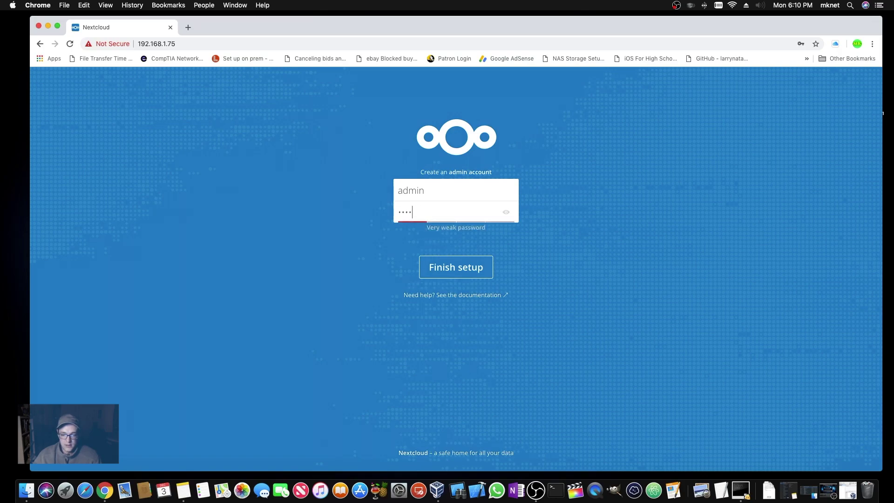
pyautogui.write('567')
pyautogui.press('Return')
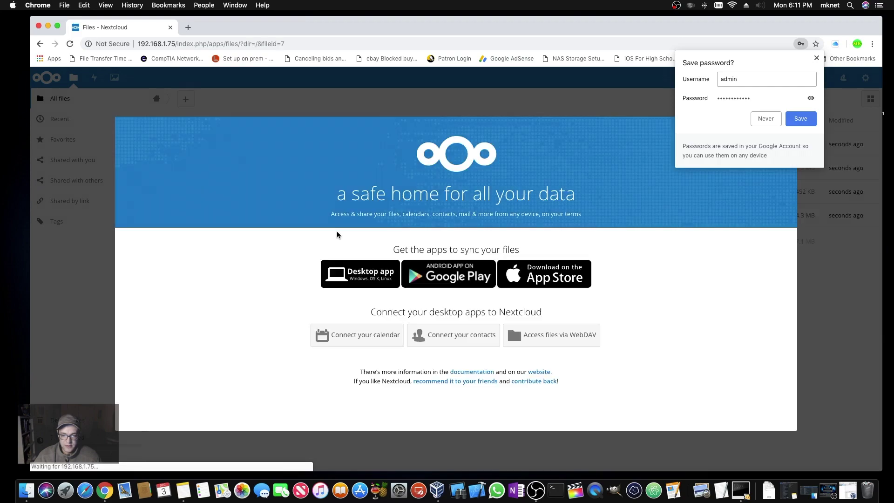
# - Save the password in Chrome and close the Nextcloud welcome screen
pyautogui.click(805, 124)
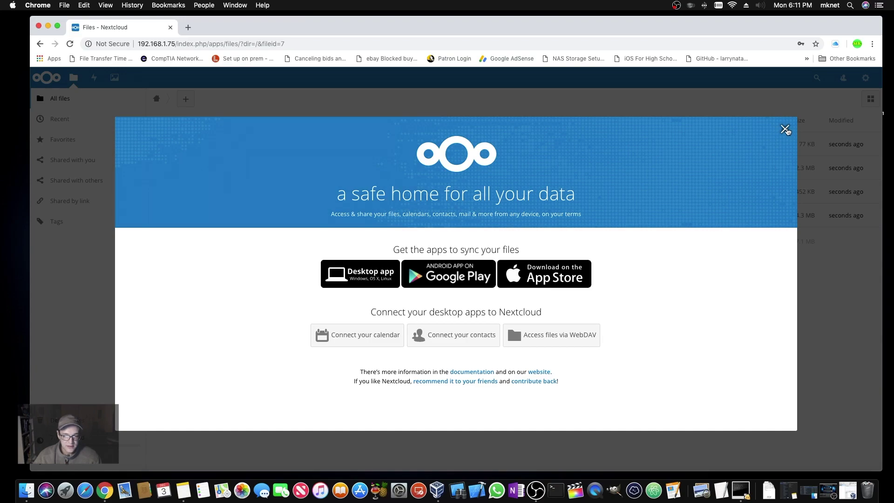
pyautogui.click(785, 129)
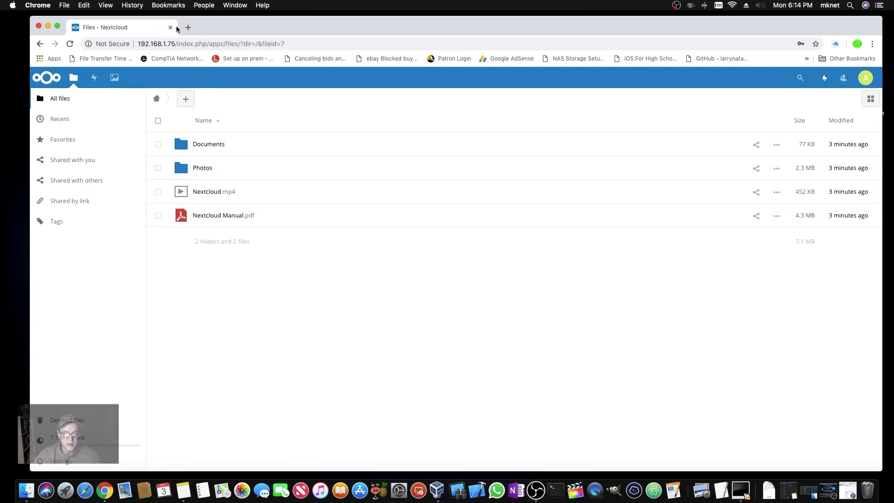
pyautogui.click(188, 27)
# - Go to freedns.afraid.org and open its Subdomains section, which leads to sign-up
pyautogui.write('fred')
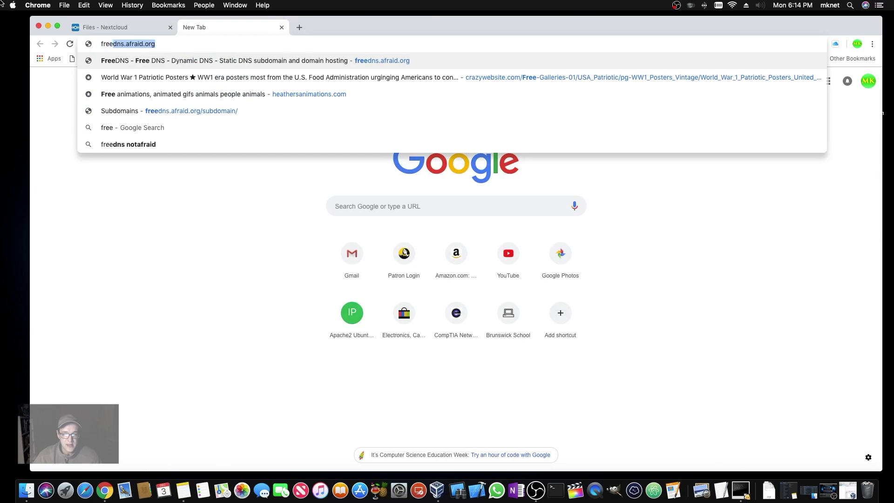
pyautogui.press('BackSpace')
pyautogui.press('BackSpace')
pyautogui.write('e')
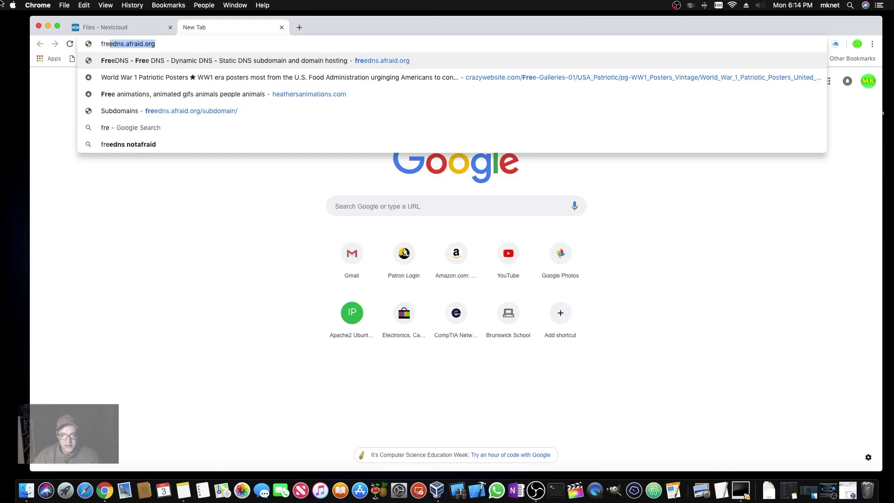
pyautogui.write('d')
pyautogui.press('BackSpace')
pyautogui.write('edns.')
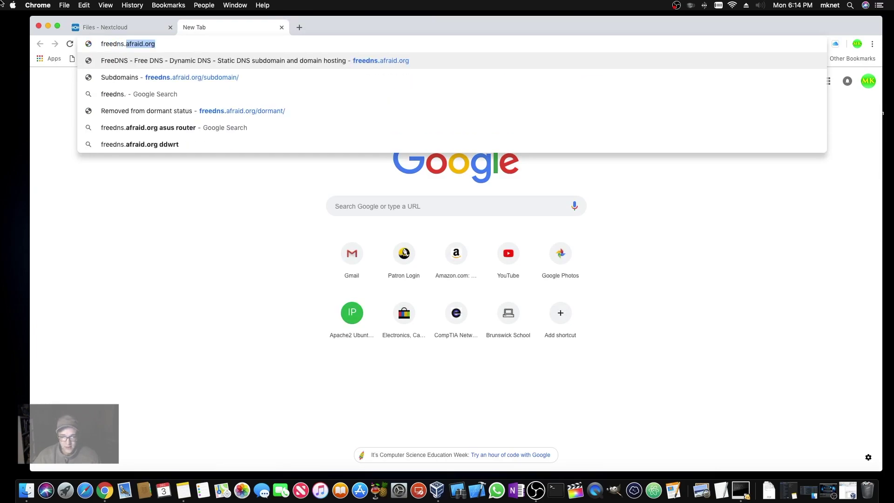
pyautogui.write('afraid.')
pyautogui.press('Return')
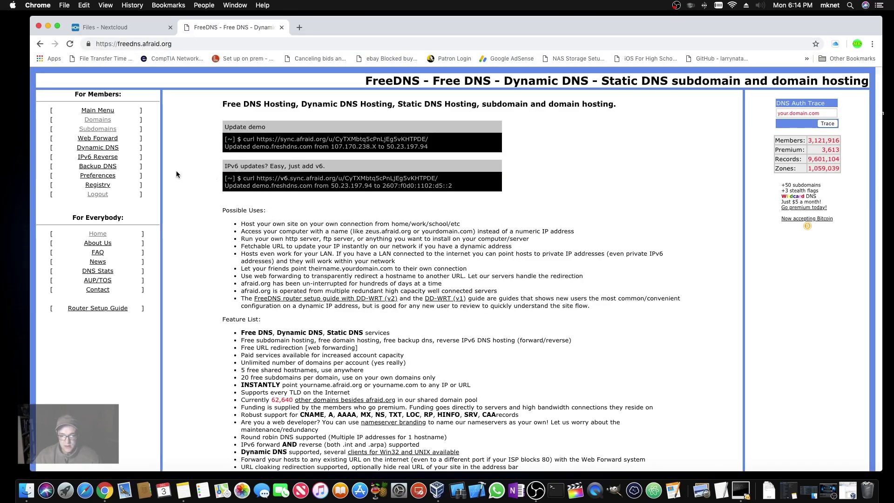
pyautogui.click(107, 131)
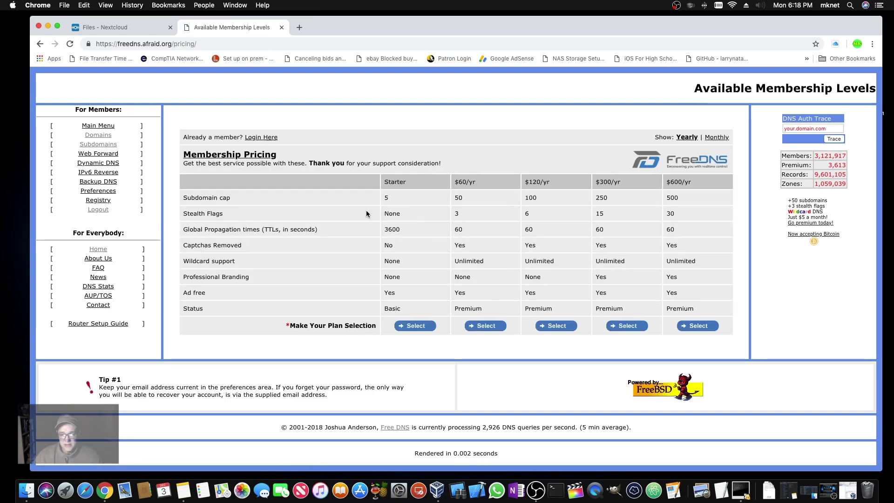
# - Choose the free Starter plan and enter the first name, username and password
pyautogui.click(415, 325)
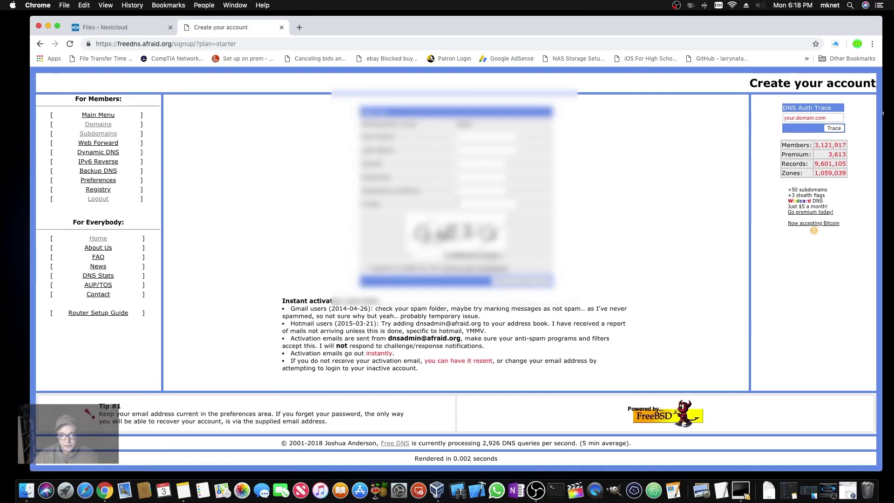
pyautogui.click(472, 136)
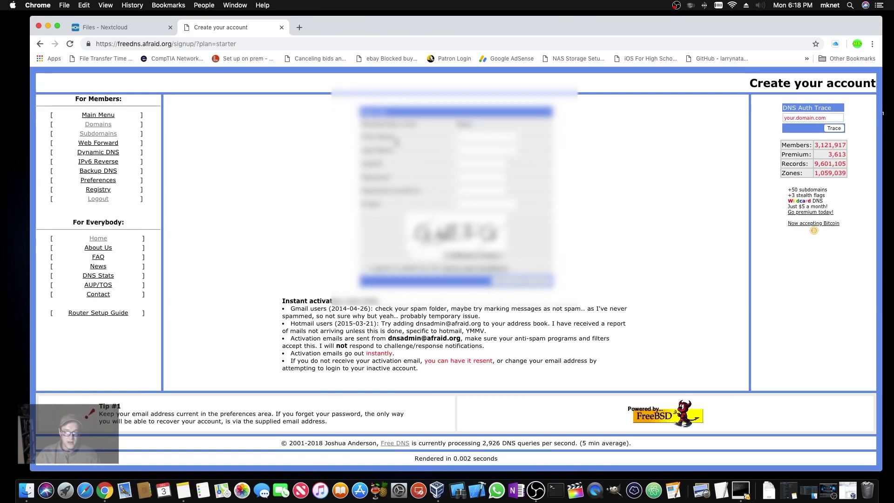
pyautogui.write('Mike')
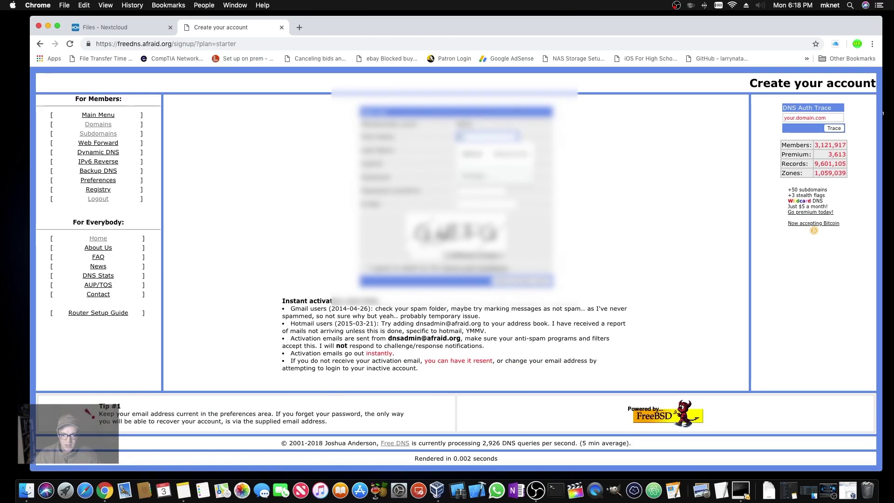
pyautogui.press('Tab')
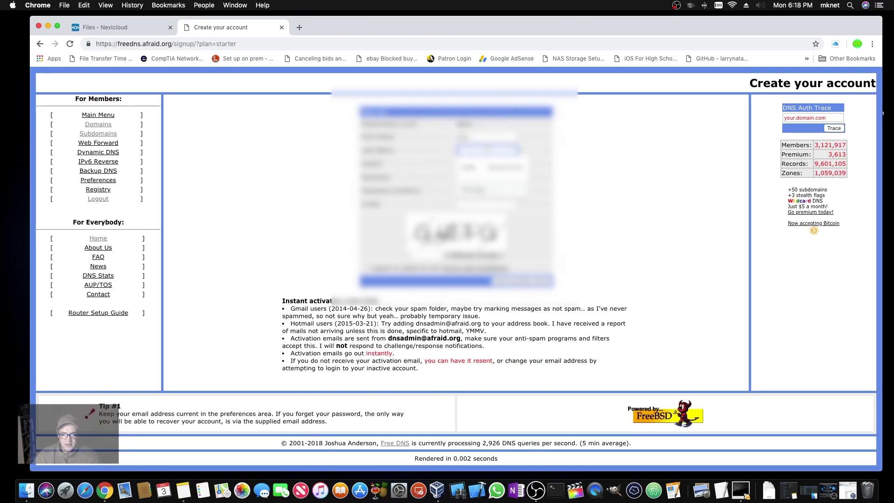
pyautogui.click(584, 164)
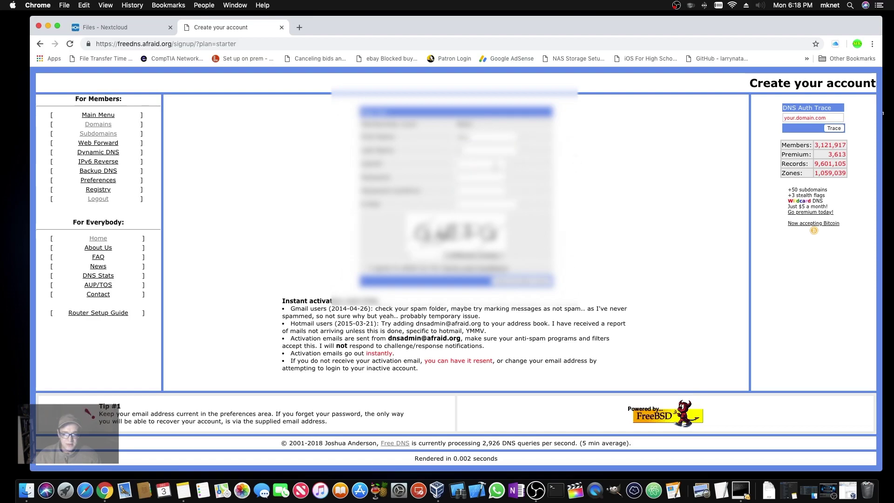
pyautogui.click(497, 166)
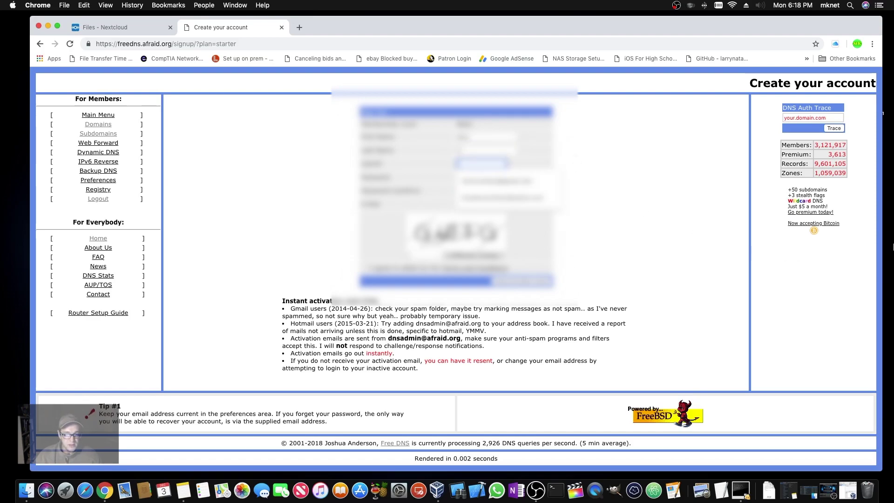
pyautogui.write('mk')
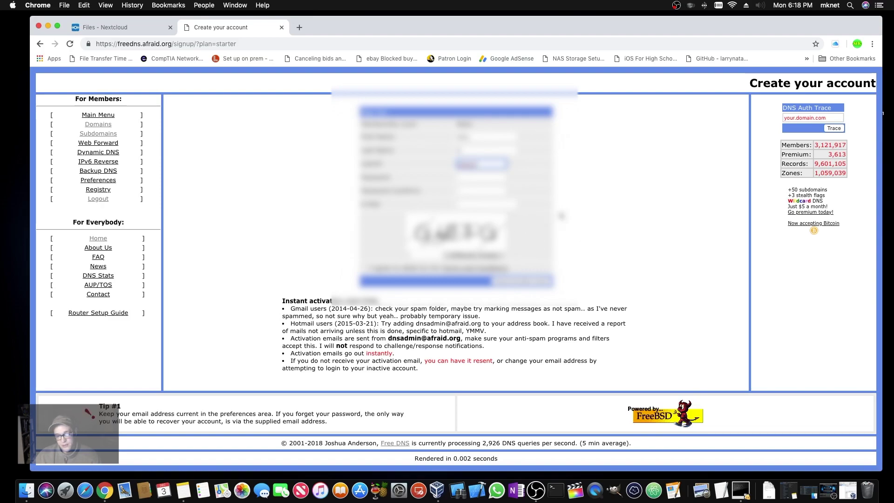
pyautogui.press('Tab')
pyautogui.hotkey('ctrl', 'v')
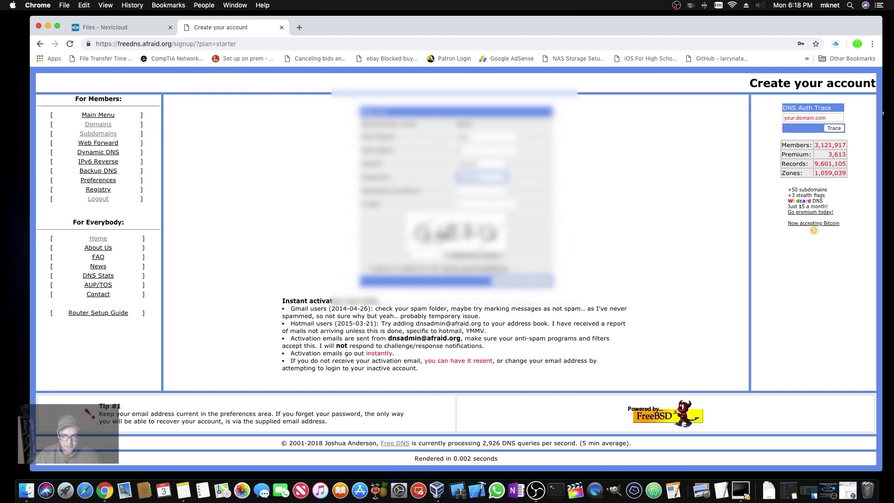
pyautogui.press('Tab')
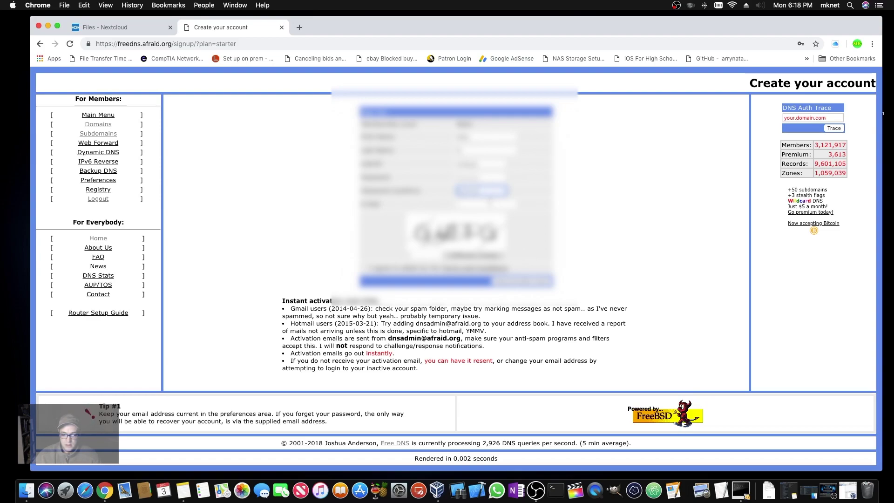
# - Add the contact e-mail, answer the captcha, accept the terms and submit the signup
pyautogui.click(479, 191)
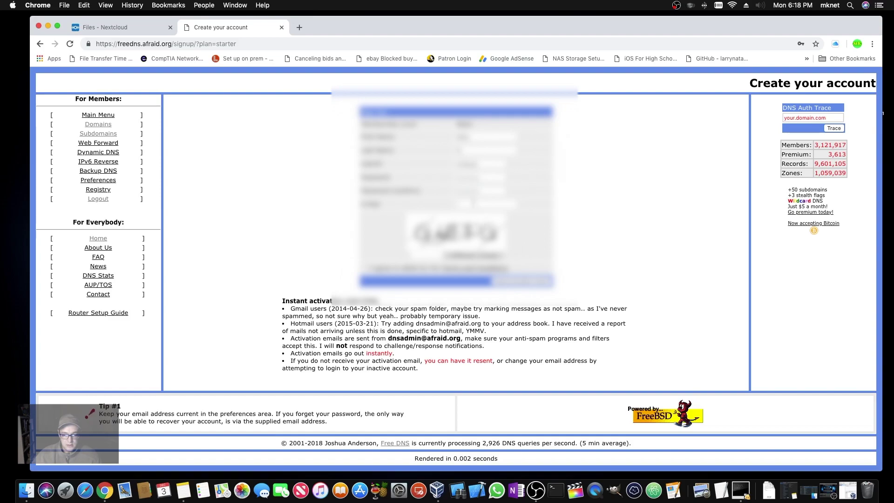
pyautogui.click(456, 205)
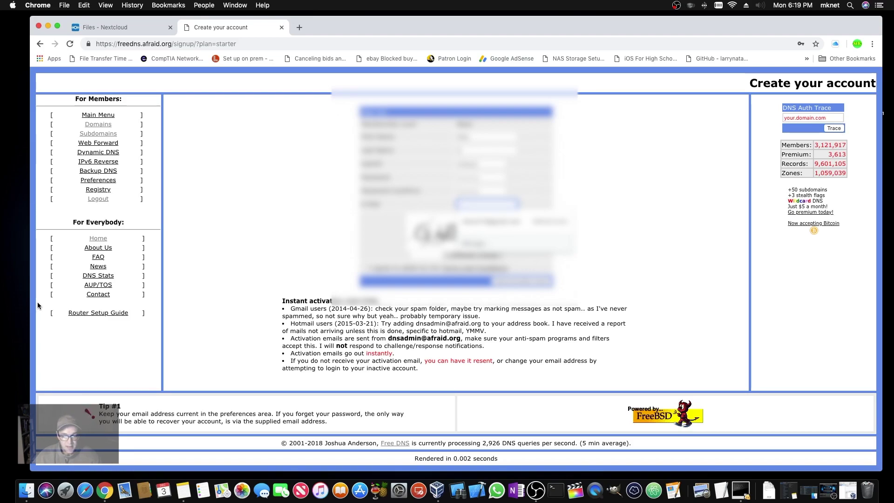
pyautogui.write('larry')
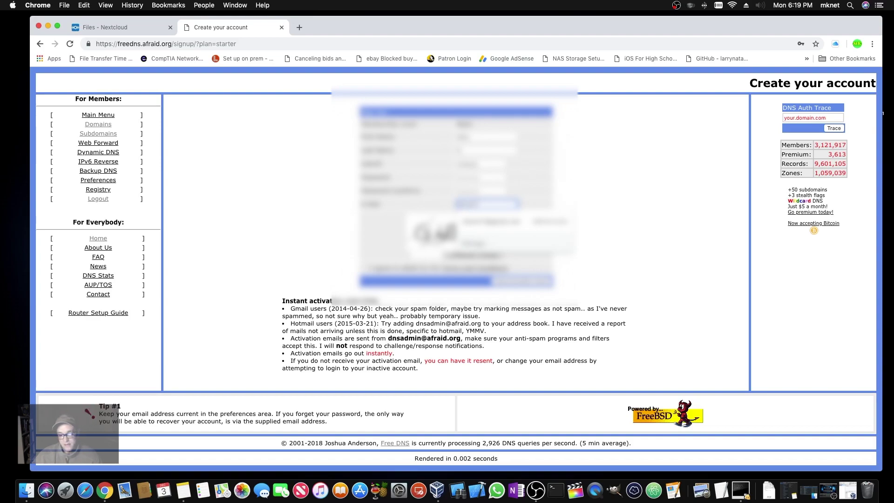
pyautogui.write('nat')
pyautogui.press('Escape')
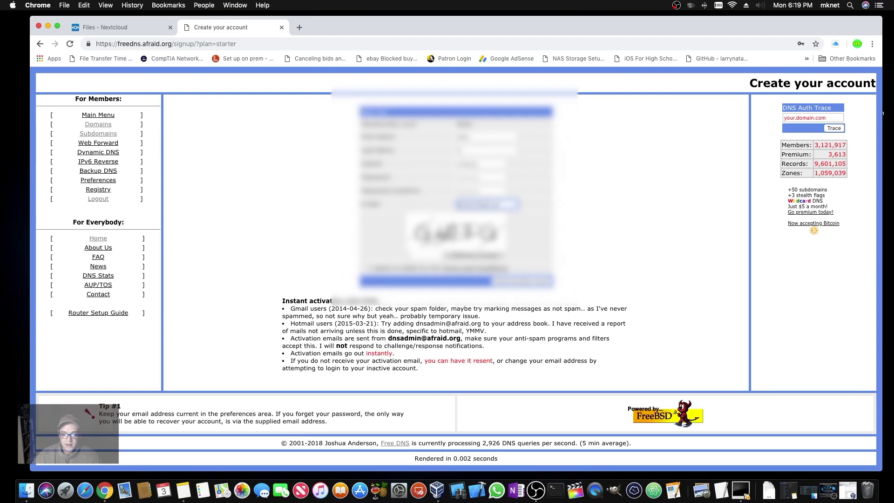
pyautogui.click(425, 256)
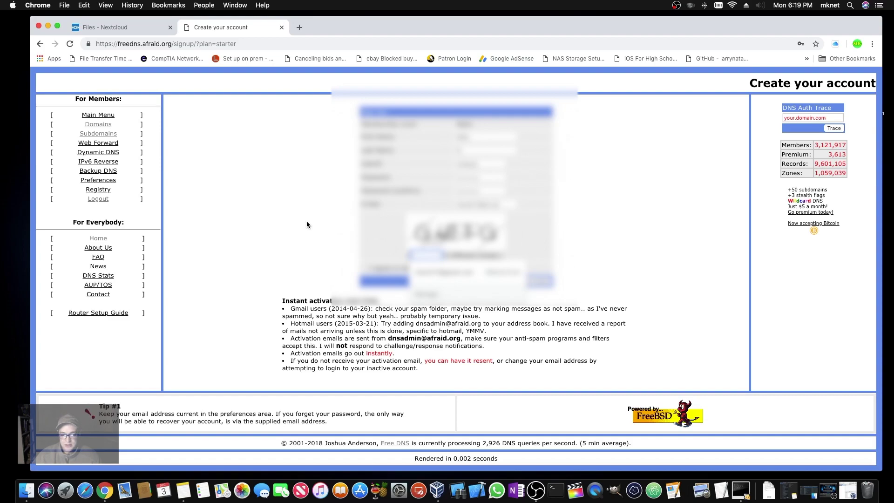
pyautogui.write('G')
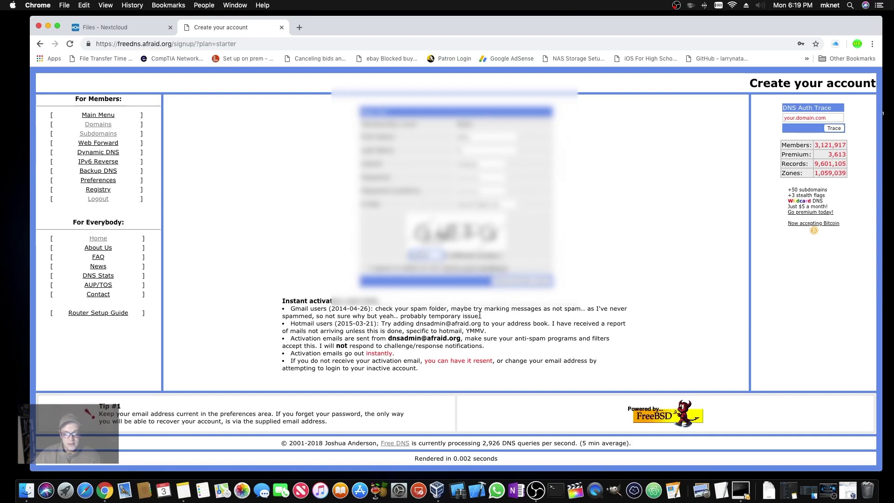
pyautogui.click(403, 270)
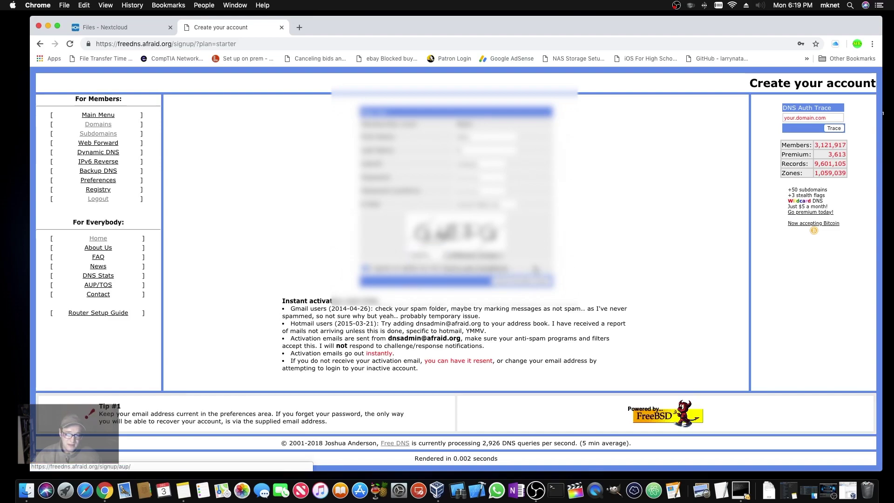
pyautogui.click(526, 284)
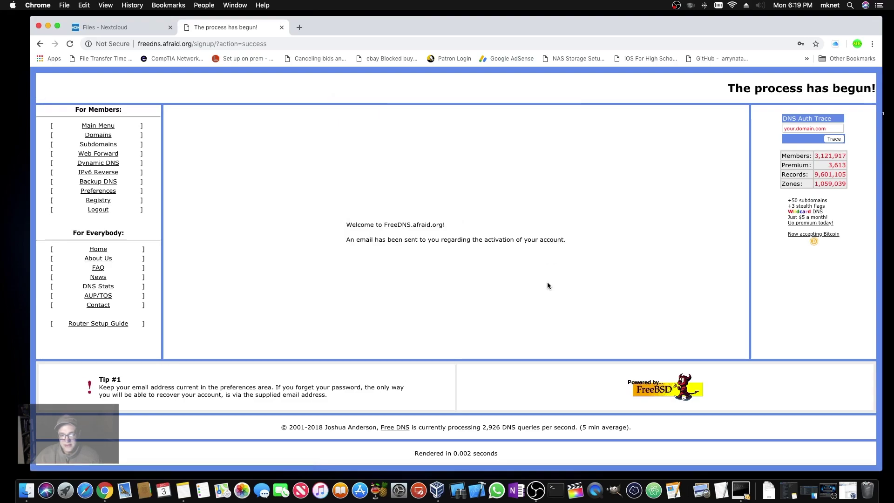
# - Activate the account through the link in the FreeDNS e-mail in the Yahoo mailbox
pyautogui.click(300, 28)
pyautogui.write('yahoo.com/d/folders/1/messages/31?.partner=sbc')
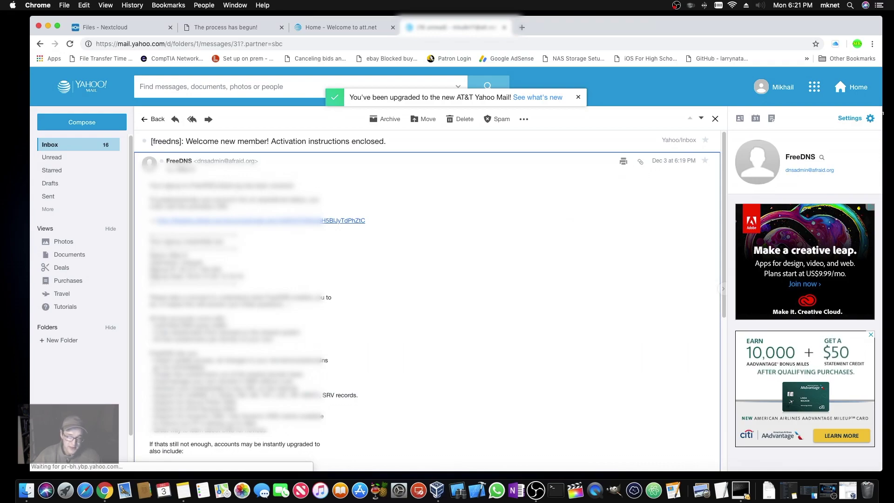
pyautogui.click(265, 221)
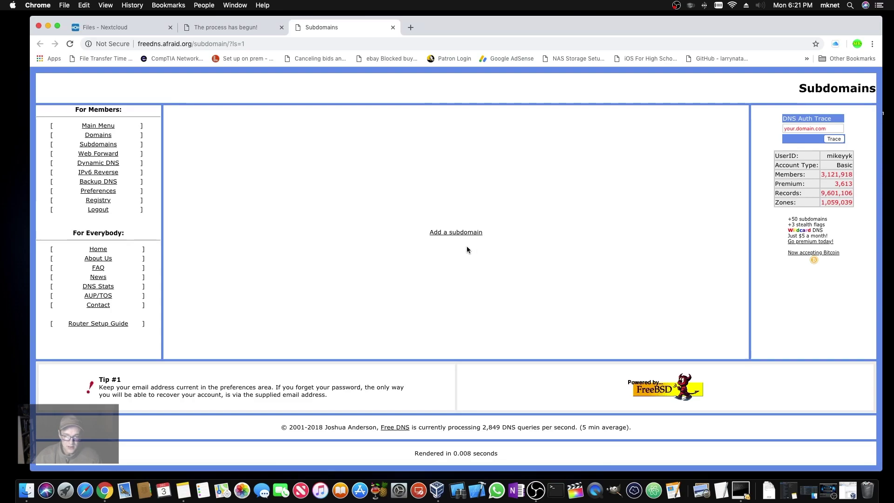
# - Start a new A-record subdomain and pick one of the shared FreeDNS domains for it
pyautogui.click(457, 233)
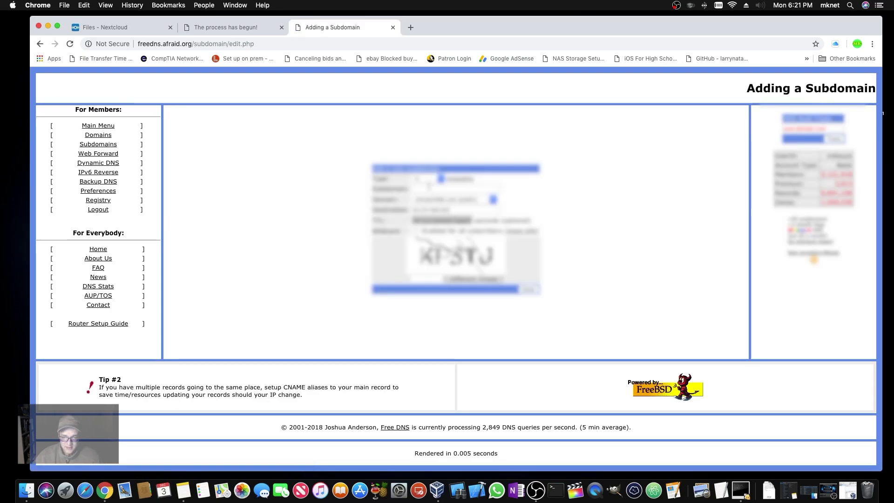
pyautogui.click(426, 178)
pyautogui.click(421, 186)
pyautogui.press('Tab')
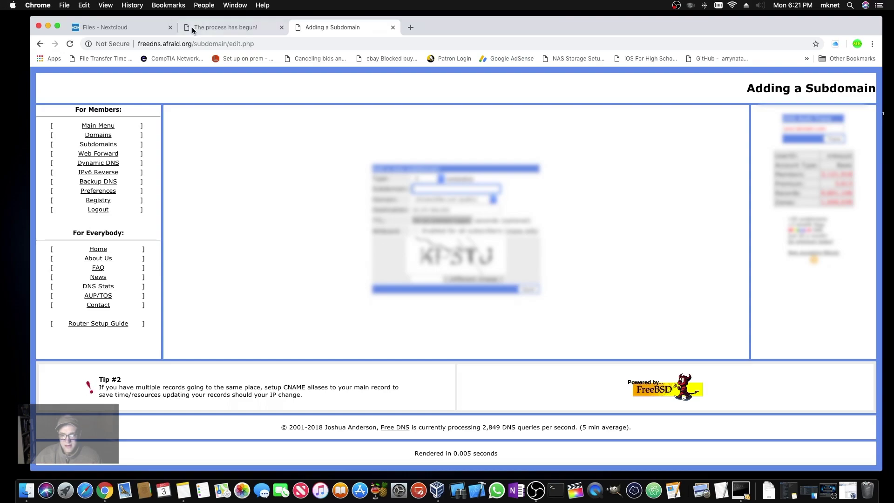
pyautogui.click(493, 200)
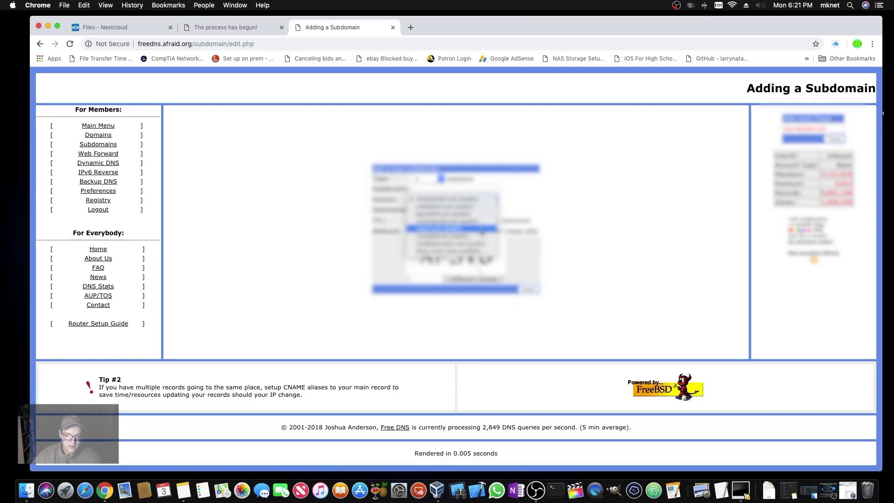
pyautogui.click(479, 228)
pyautogui.click(434, 188)
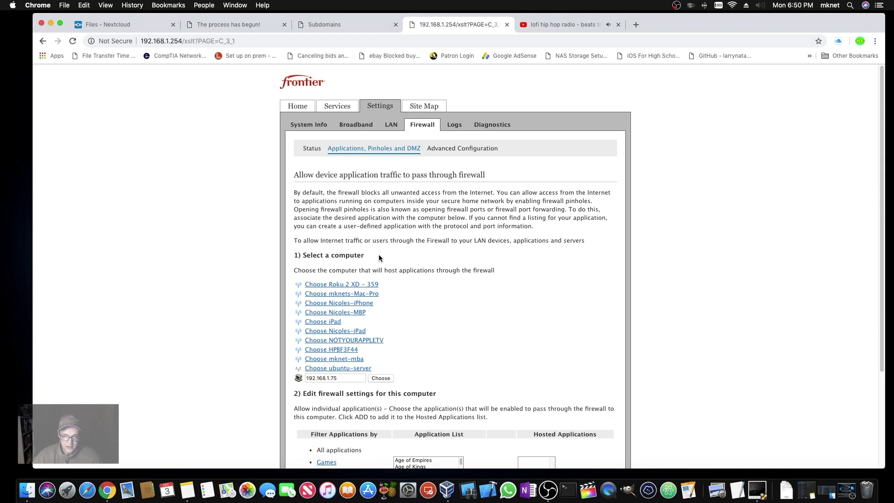
# - Add user-defined web80 and SSL pinholes for the server at 192.168.1.75
pyautogui.scroll(-3, 422, 279)
pyautogui.click(337, 436)
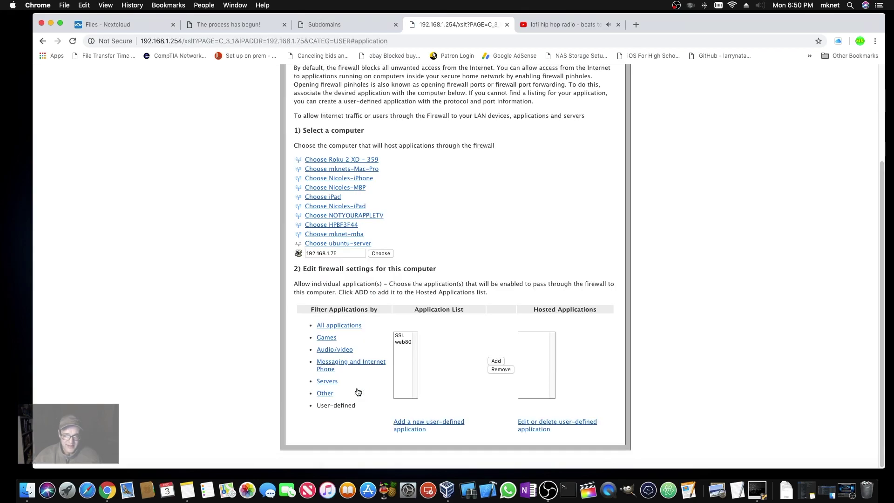
pyautogui.click(403, 342)
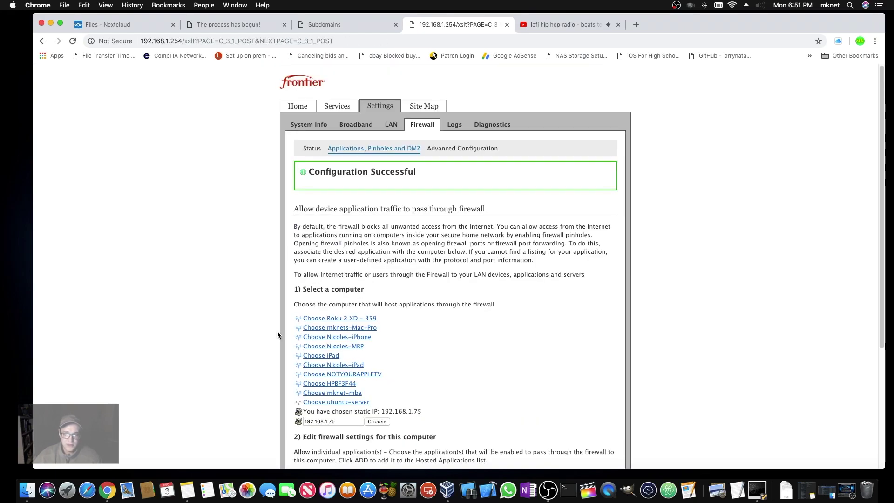
pyautogui.scroll(-5, 235, 330)
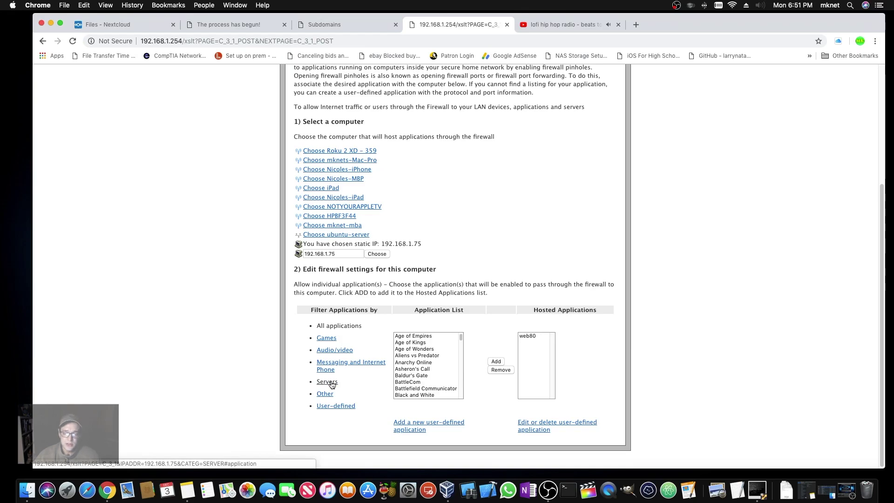
pyautogui.click(323, 408)
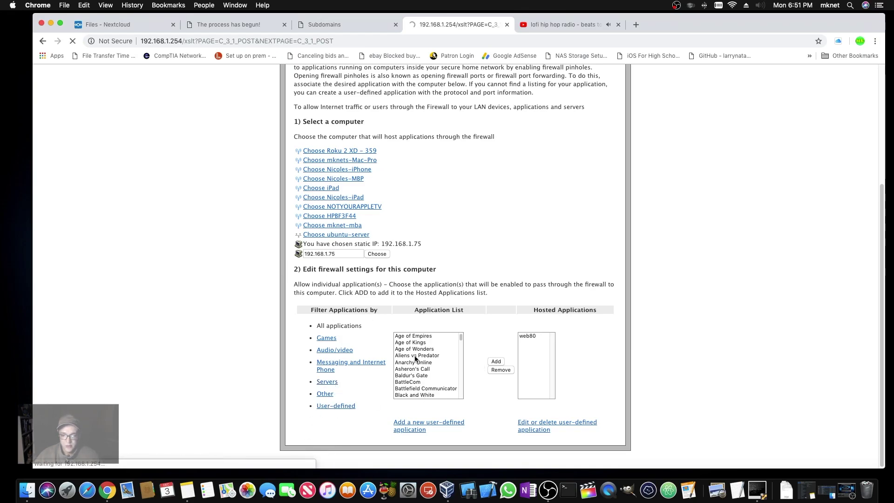
pyautogui.click(401, 335)
pyautogui.click(494, 362)
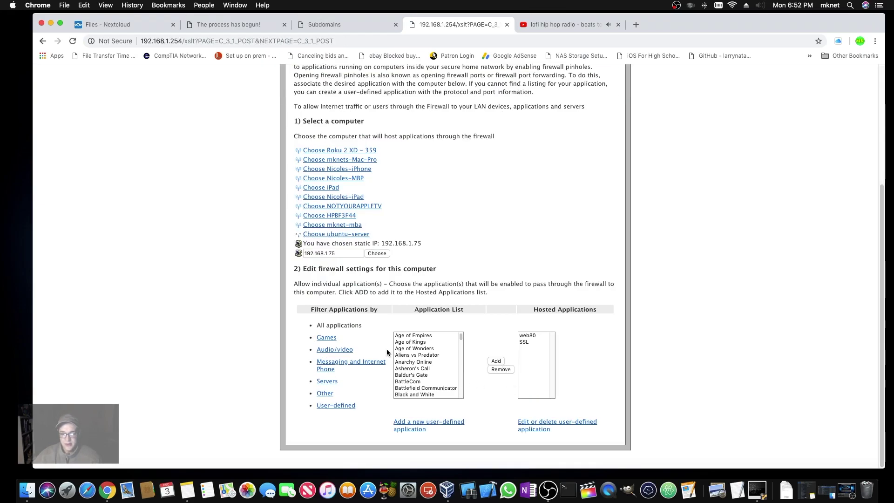
pyautogui.scroll(-15, 454, 334)
pyautogui.click(449, 341)
pyautogui.click(496, 361)
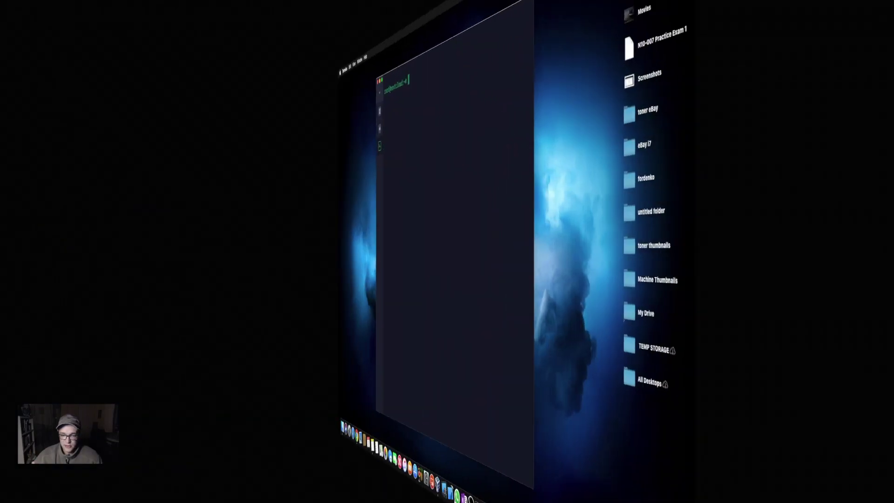
# - Run 'sudo nextcloud.enable-https self-signed' to generate a self-signed certificate and restart Apache
pyautogui.press('Return')
pyautogui.press('Return')
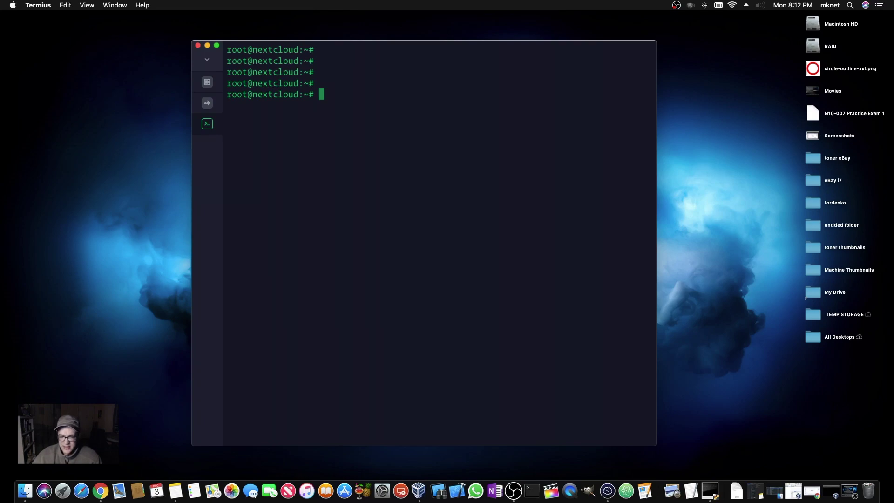
pyautogui.write('sudo nextcloud.e')
pyautogui.write('nab')
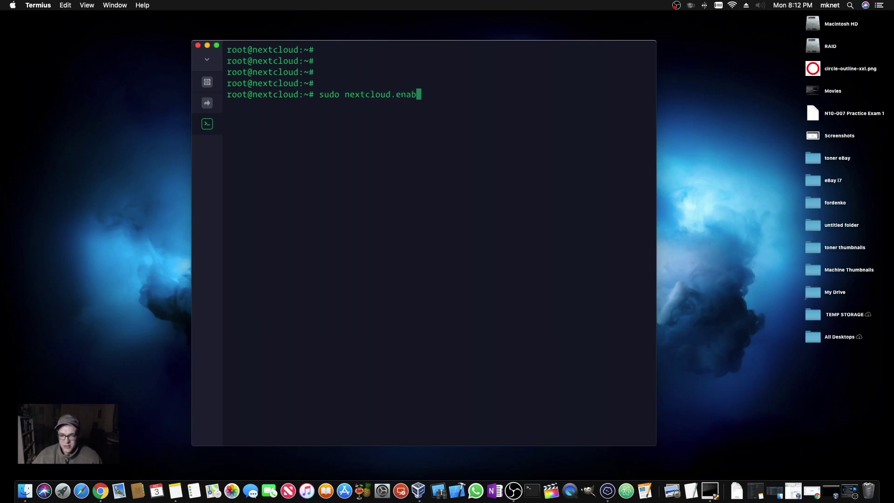
pyautogui.write('le-https')
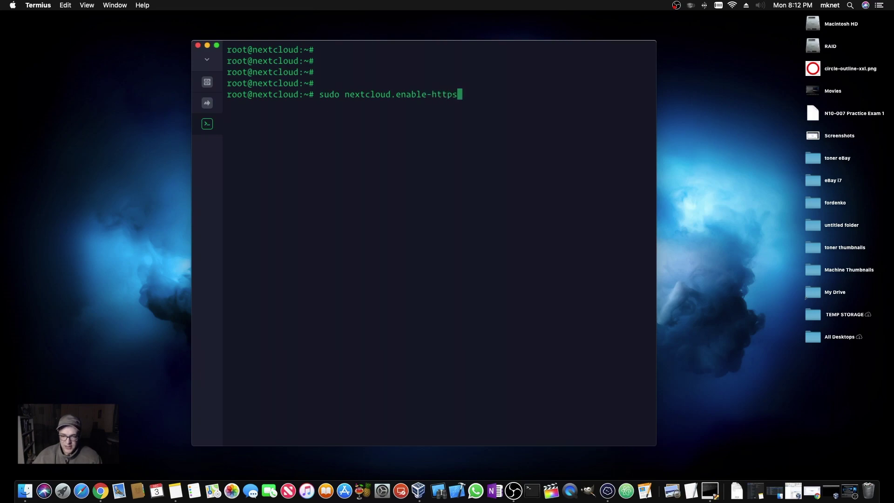
pyautogui.write(' self')
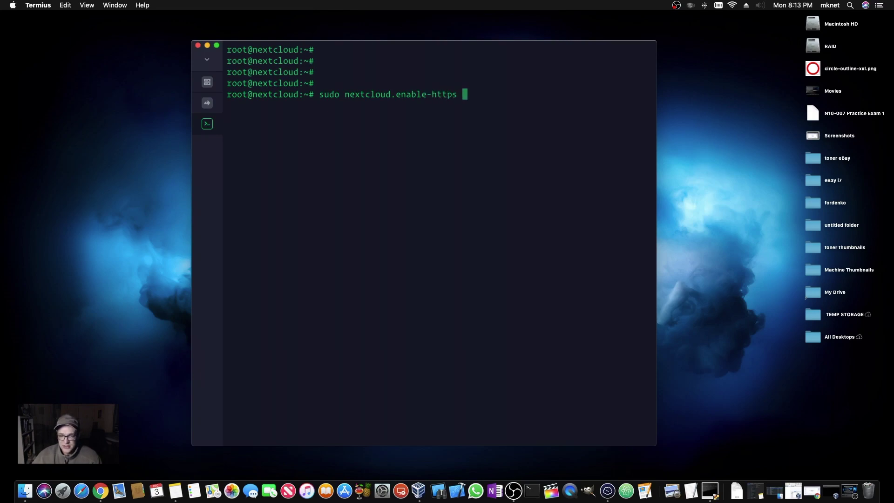
pyautogui.write('-')
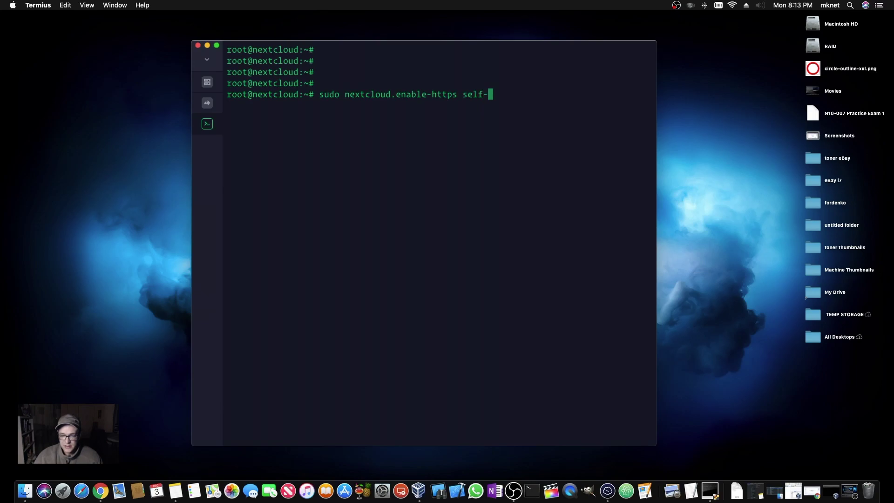
pyautogui.write('signed')
pyautogui.press('Return')
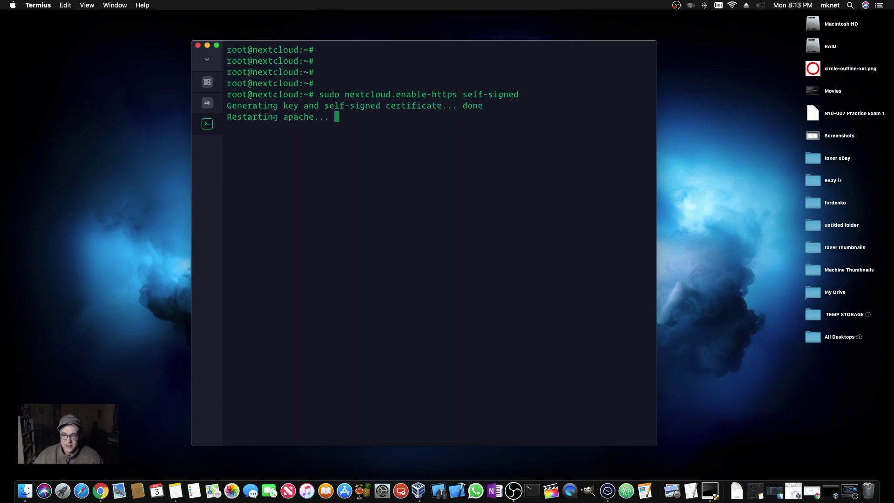
pyautogui.press('Return')
pyautogui.press('Return')
pyautogui.press('Return')
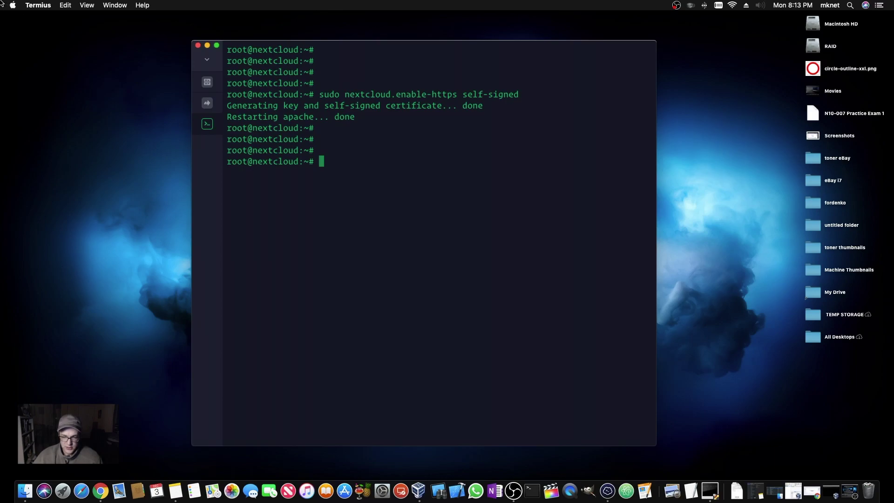
# - Start typing the next 'sudo nextcl…' command at the root prompt
pyautogui.write('sud')
pyautogui.press('BackSpace')
pyautogui.press('BackSpace')
pyautogui.press('BackSpace')
pyautogui.write('sudo nextcl')
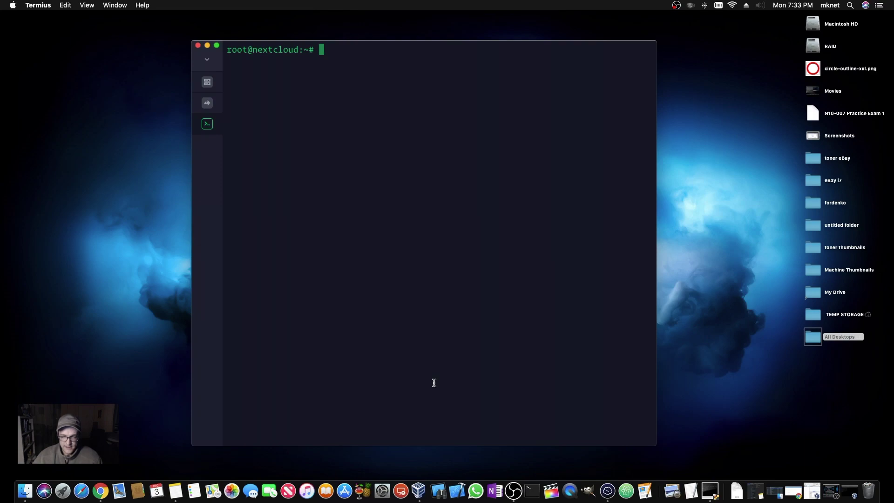
# - Navigate into /var/snap/nextcloud/9868, listing each folder along the way
pyautogui.write('cd /var')
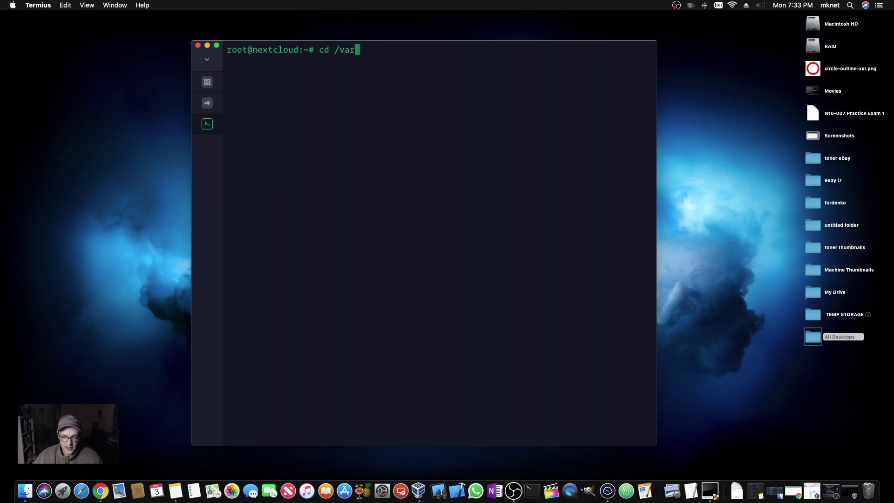
pyautogui.write('/snap')
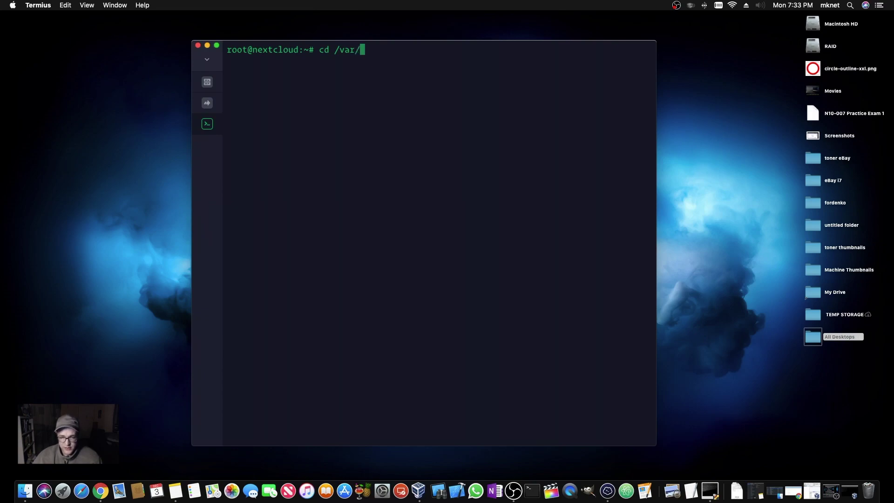
pyautogui.press('Return')
pyautogui.write('ls')
pyautogui.press('Return')
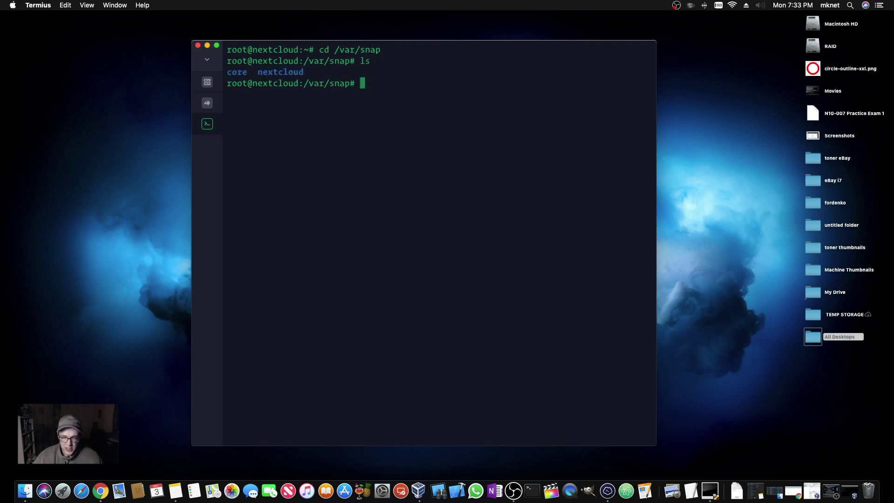
pyautogui.write('cd nex')
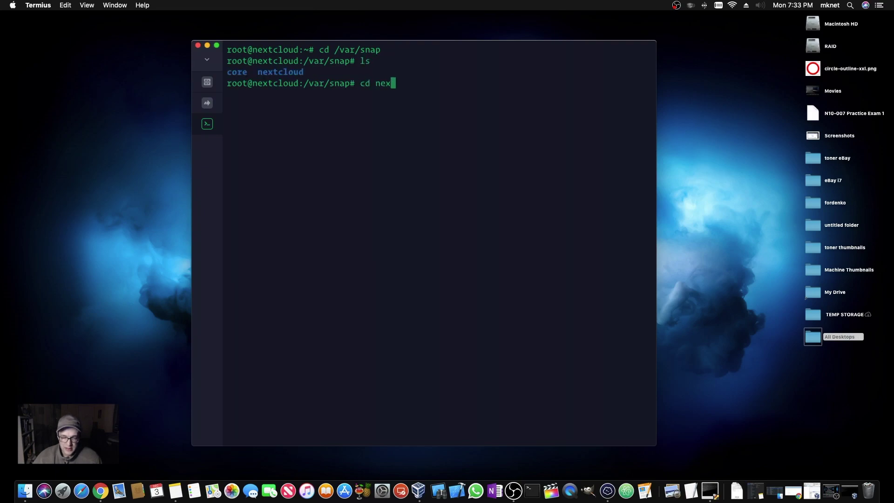
pyautogui.write('tcloud')
pyautogui.press('Return')
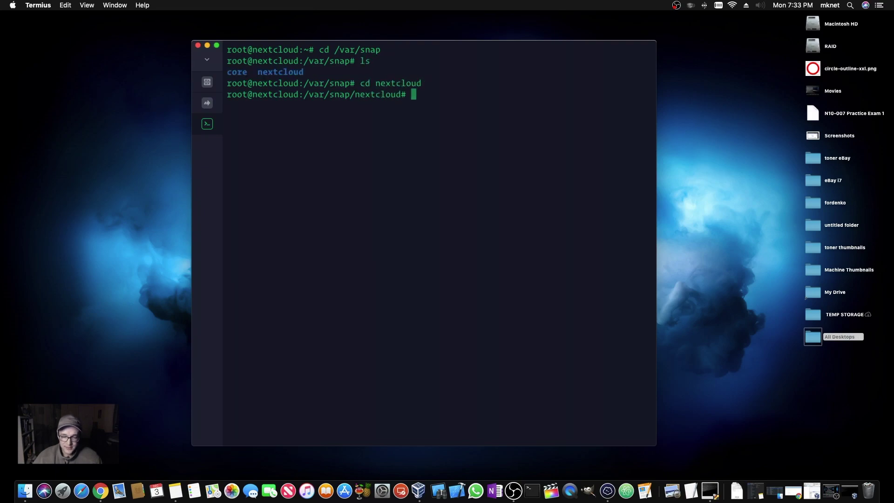
pyautogui.write('ls')
pyautogui.press('Return')
pyautogui.write('cd 98')
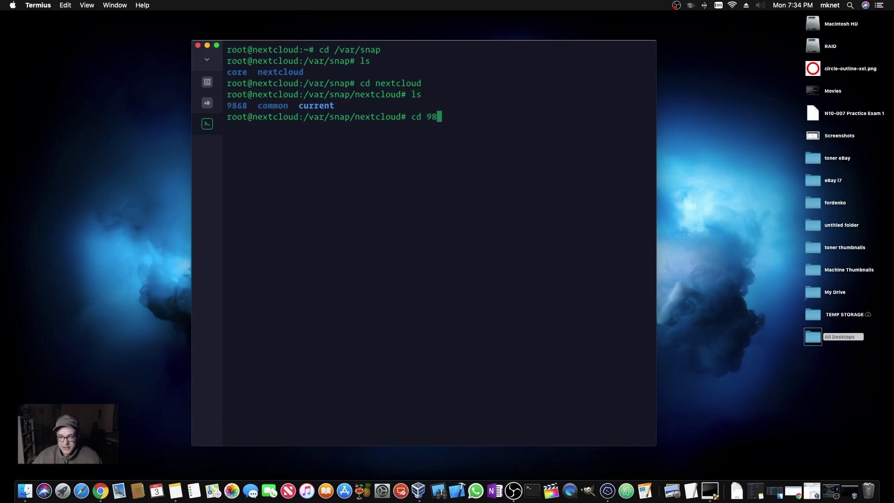
pyautogui.write('68')
pyautogui.press('Return')
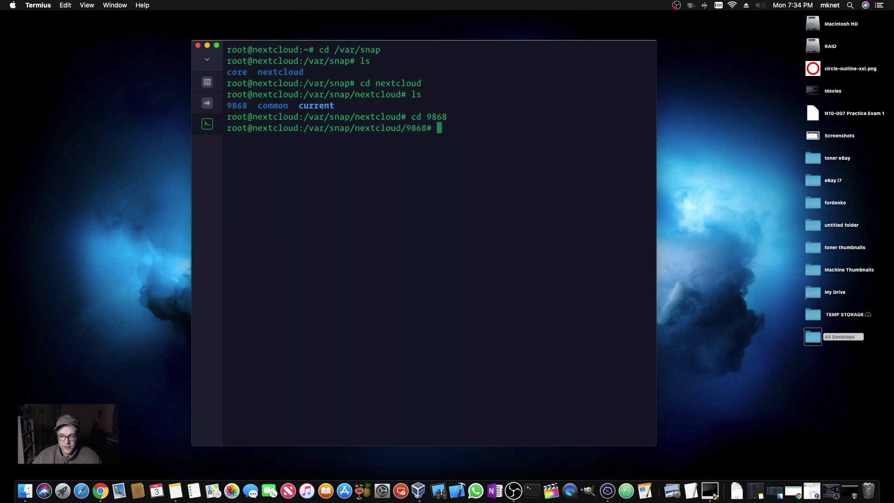
pyautogui.write('ls')
pyautogui.press('Return')
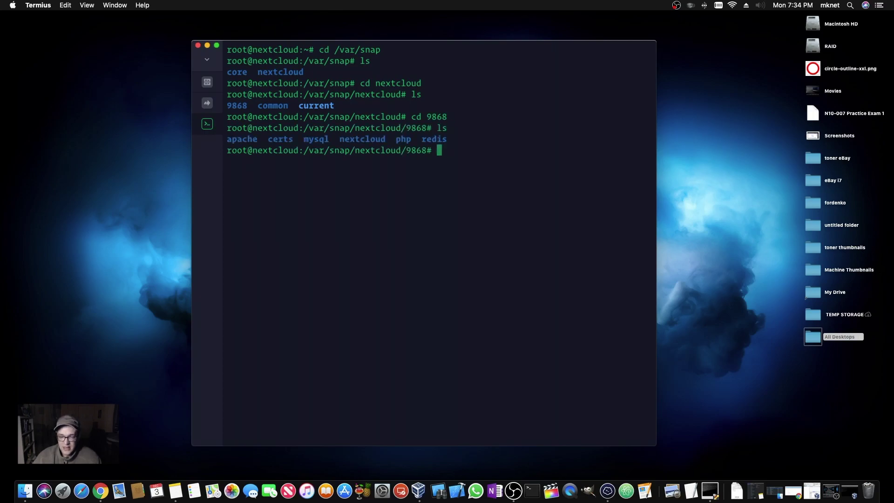
# - Go into the inner nextcloud/config folder and list its files
pyautogui.write('cd nextcloud')
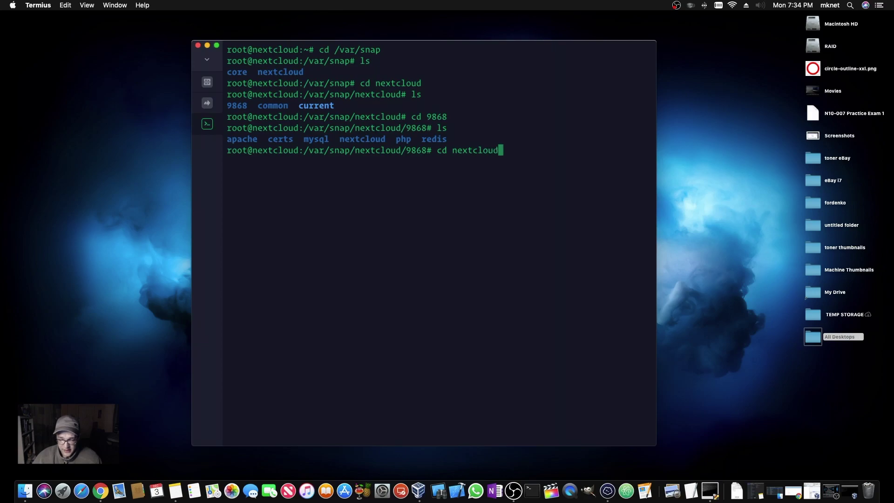
pyautogui.press('Return')
pyautogui.write('ls')
pyautogui.press('Return')
pyautogui.write('cd')
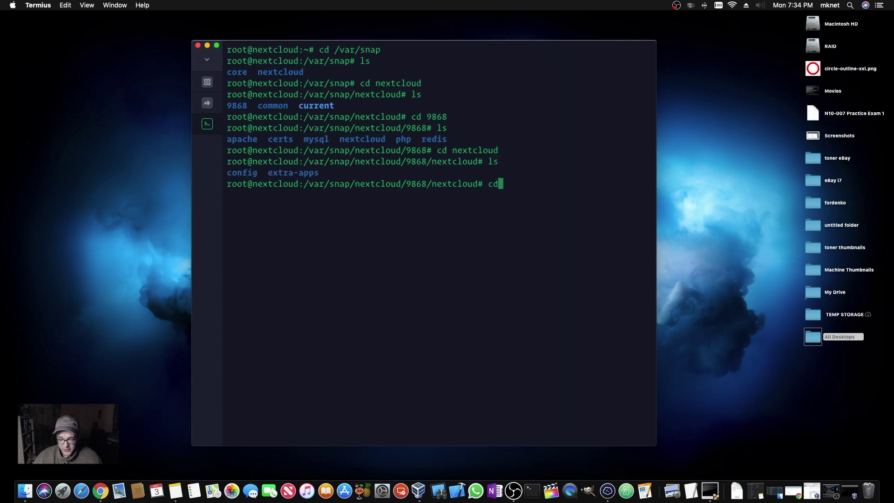
pyautogui.write(' config')
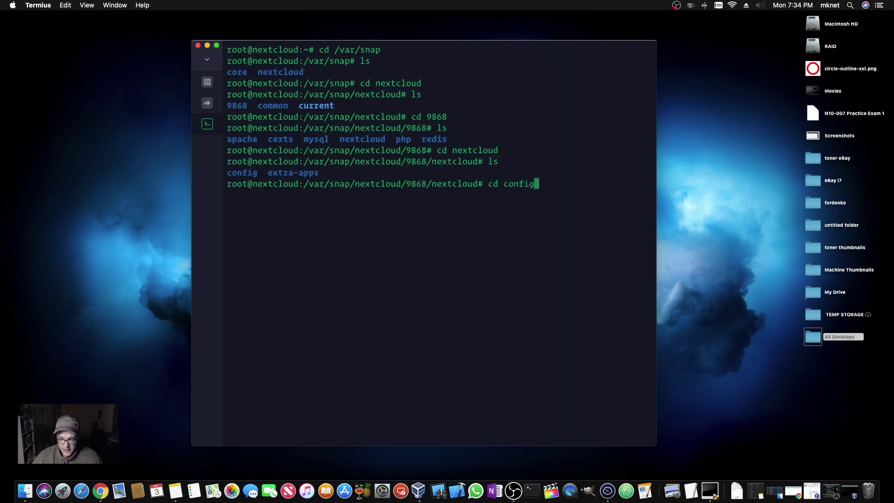
pyautogui.press('Return')
pyautogui.write('ls')
pyautogui.press('Return')
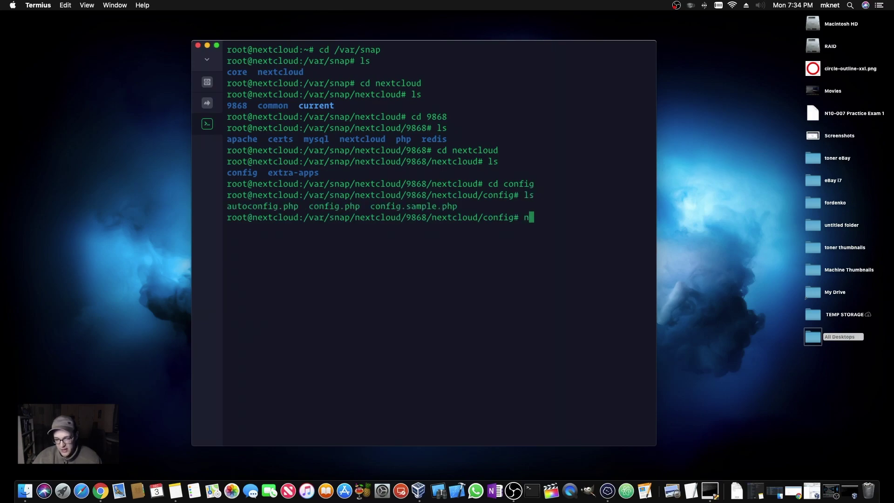
# - Open config.php in nano with 'sudo nano config.php'
pyautogui.write('sudo nano')
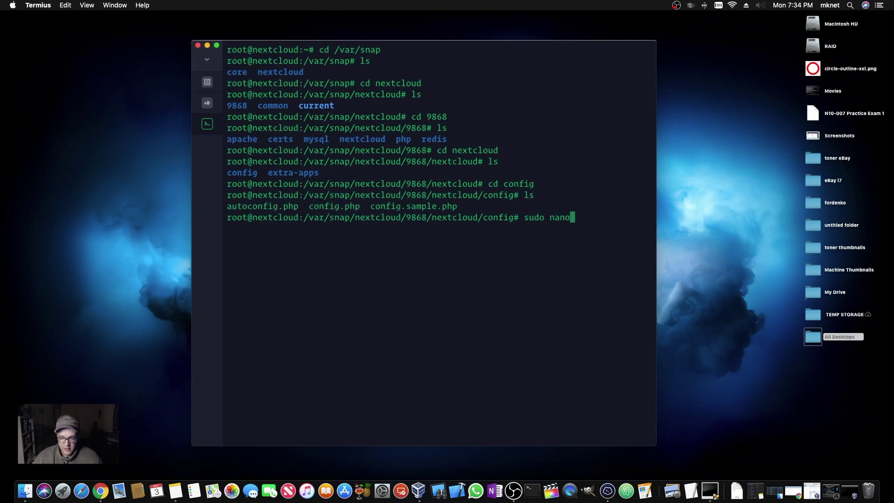
pyautogui.write(' config.php')
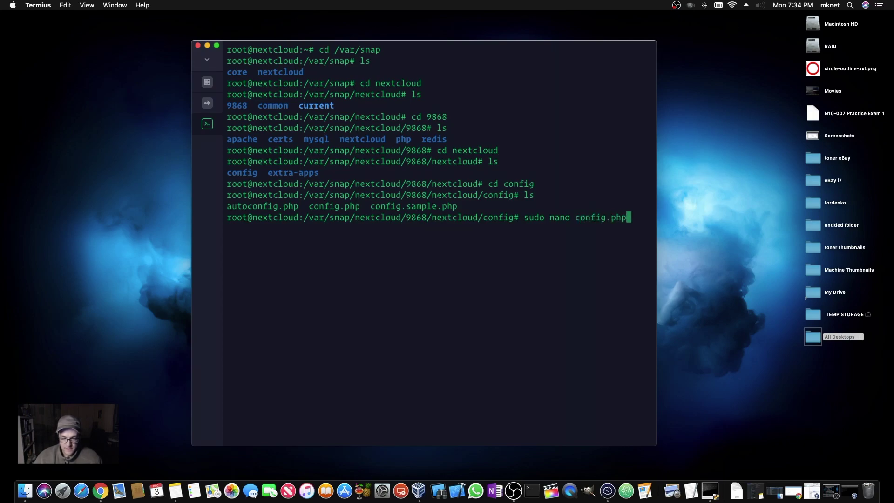
pyautogui.press('Return')
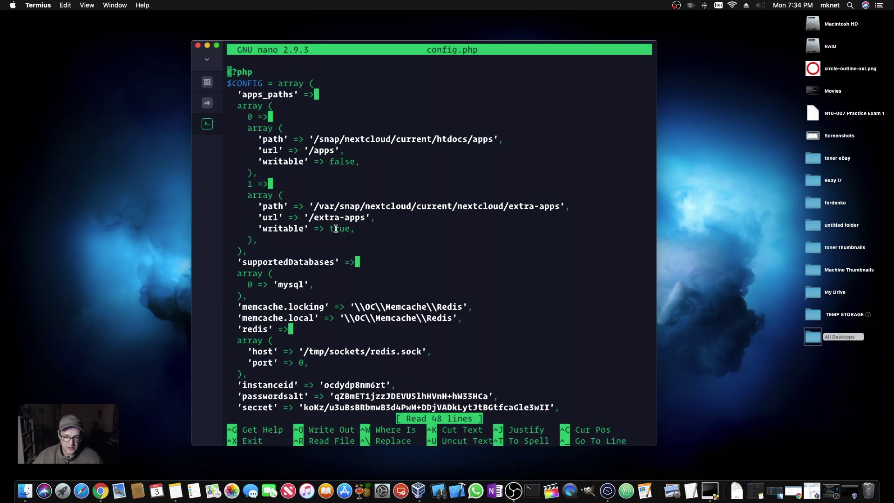
# - Go to the 192.168.1.75 trusted_domains line and start typing the new domain after it
pyautogui.press('Down')
pyautogui.press('Down')
pyautogui.press('Down')
pyautogui.press('Down')
pyautogui.press('Down')
pyautogui.press('Down')
pyautogui.press('Down')
pyautogui.press('Down')
pyautogui.press('Down')
pyautogui.press('Down')
pyautogui.press('Down')
pyautogui.press('Down')
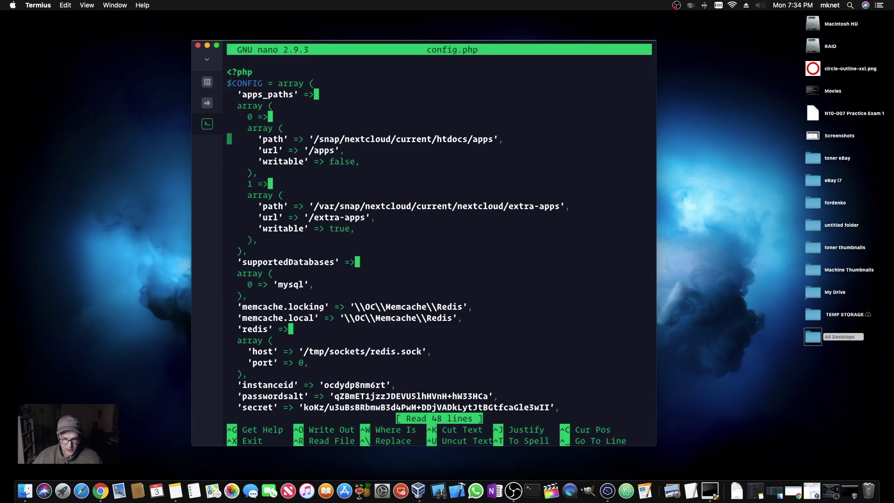
pyautogui.press('Down')
pyautogui.press('Down')
pyautogui.press('Down')
pyautogui.press('Down')
pyautogui.press('Down')
pyautogui.press('Down')
pyautogui.press('Down')
pyautogui.press('Down')
pyautogui.press('Down')
pyautogui.press('Down')
pyautogui.press('Down')
pyautogui.press('Down')
pyautogui.press('Down')
pyautogui.press('Down')
pyautogui.press('Down')
pyautogui.press('Down')
pyautogui.press('Down')
pyautogui.press('Down')
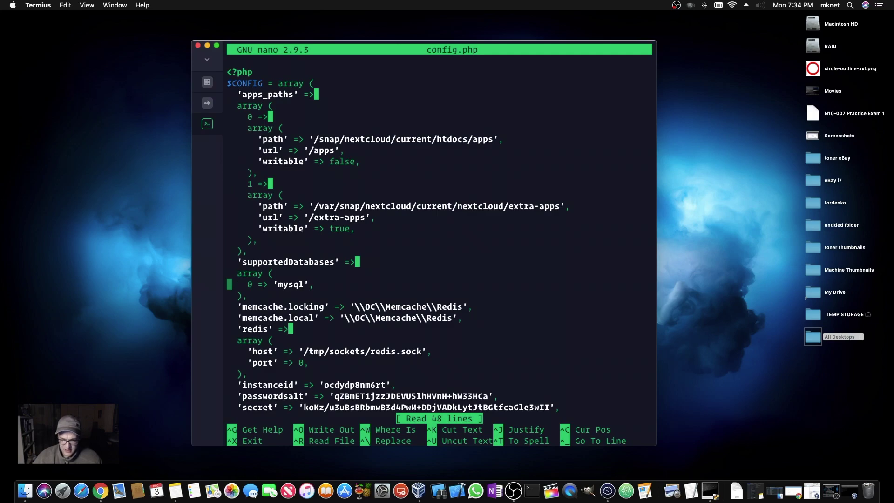
pyautogui.press('Down')
pyautogui.press('Down')
pyautogui.press('Down')
pyautogui.press('Down')
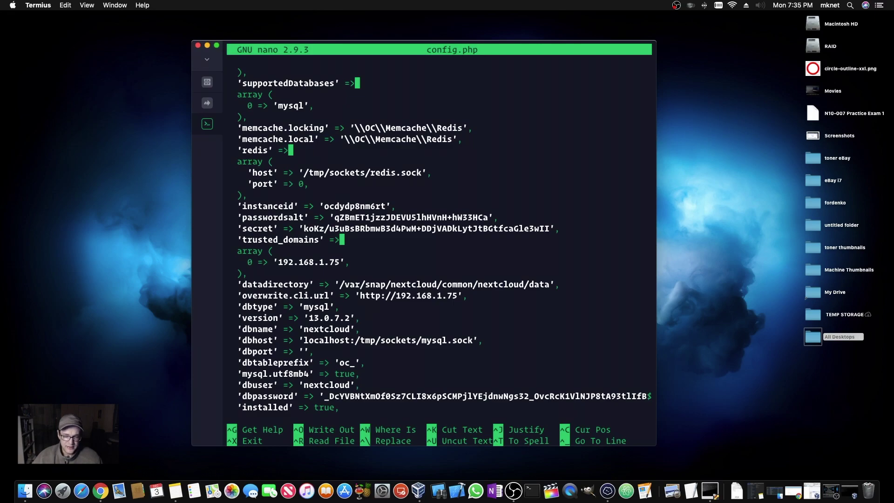
pyautogui.press('Down')
pyautogui.press('Right')
pyautogui.press('Right')
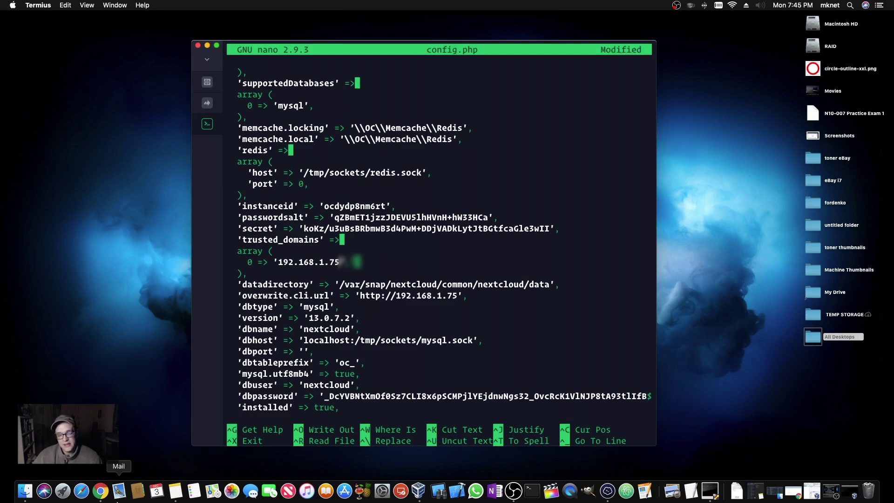
pyautogui.write('..1')
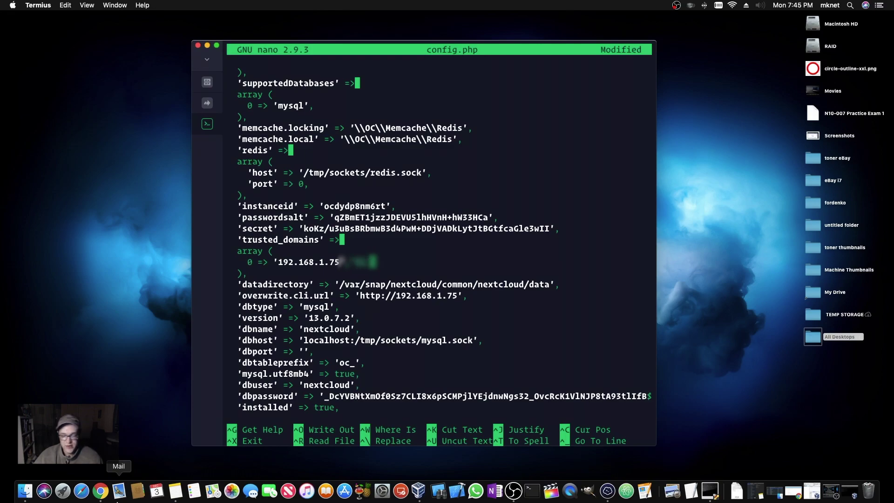
pyautogui.write('168.1.')
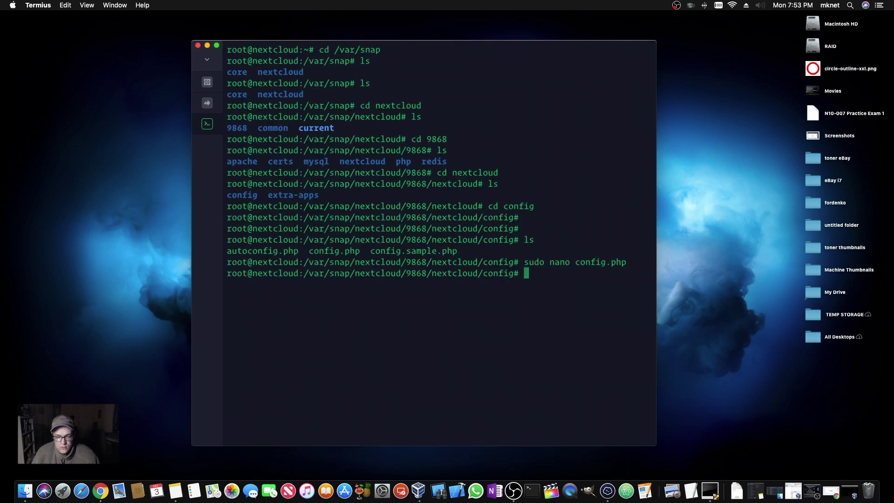
# - Begin typing a 'sudo rev…' command at the shell prompt
pyautogui.write('sudo rev')
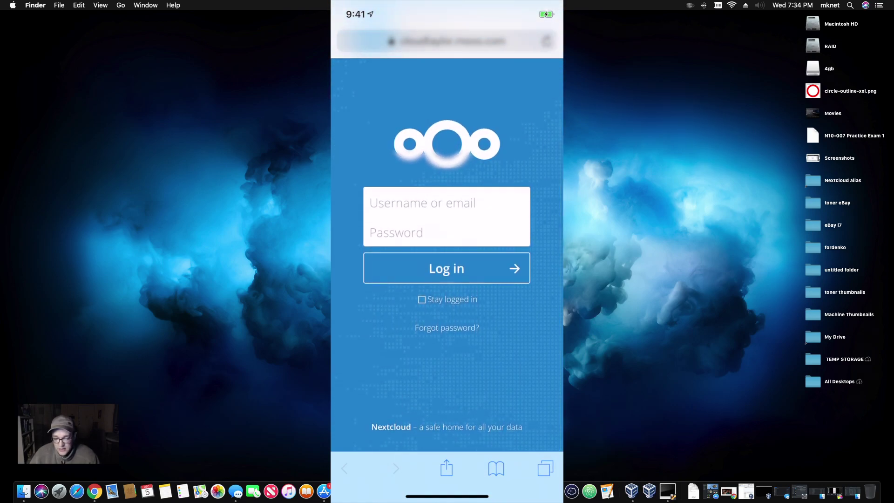
# - Tap the Username field on the phone's Nextcloud login page, then quit the mirror window
pyautogui.click(446, 203)
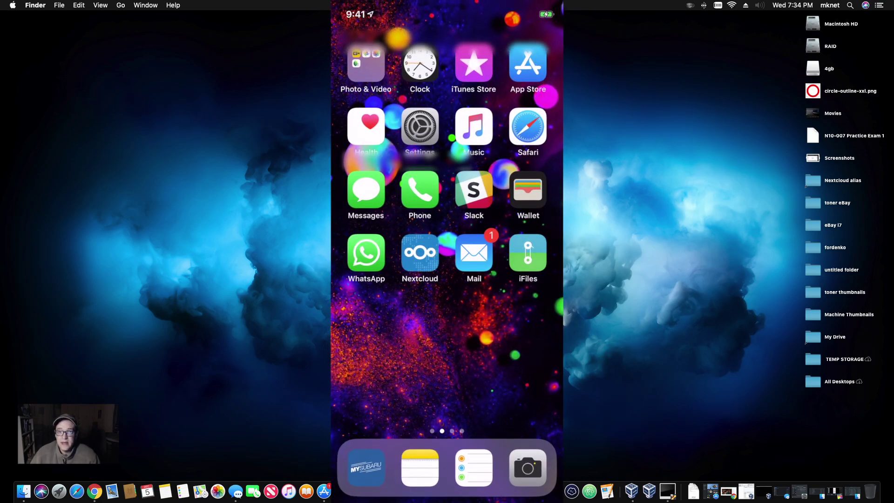
pyautogui.press('super+q')
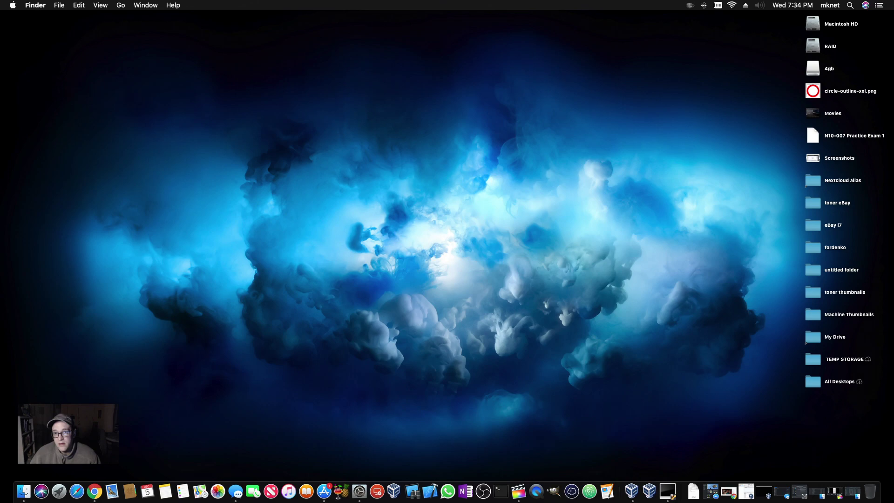